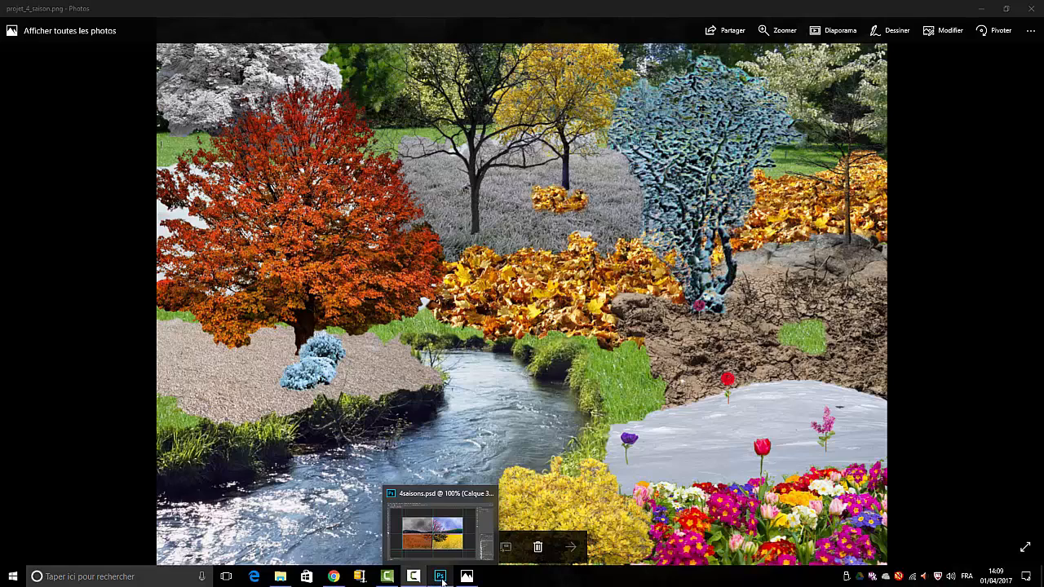
Step: View the green, autumn and bare tree images and the blossom image from the aide folder in the photo viewer
click(441, 579)
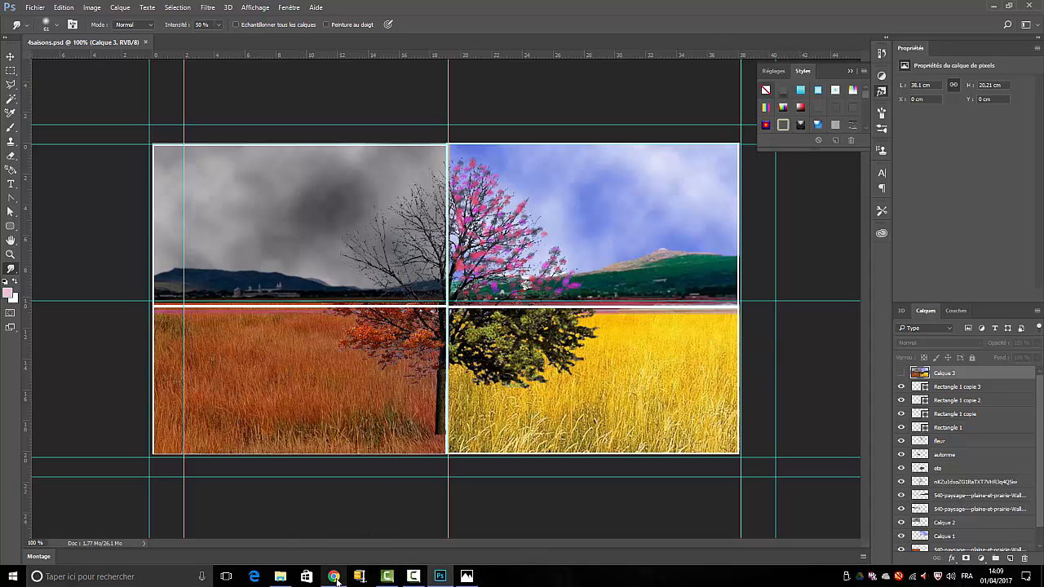
mouse_move(333, 579)
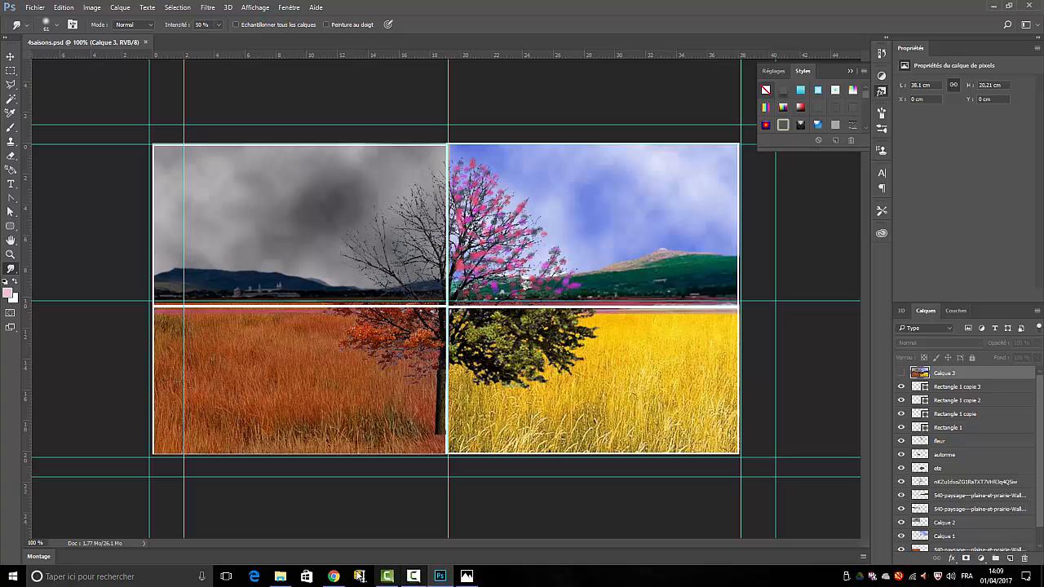
click(280, 576)
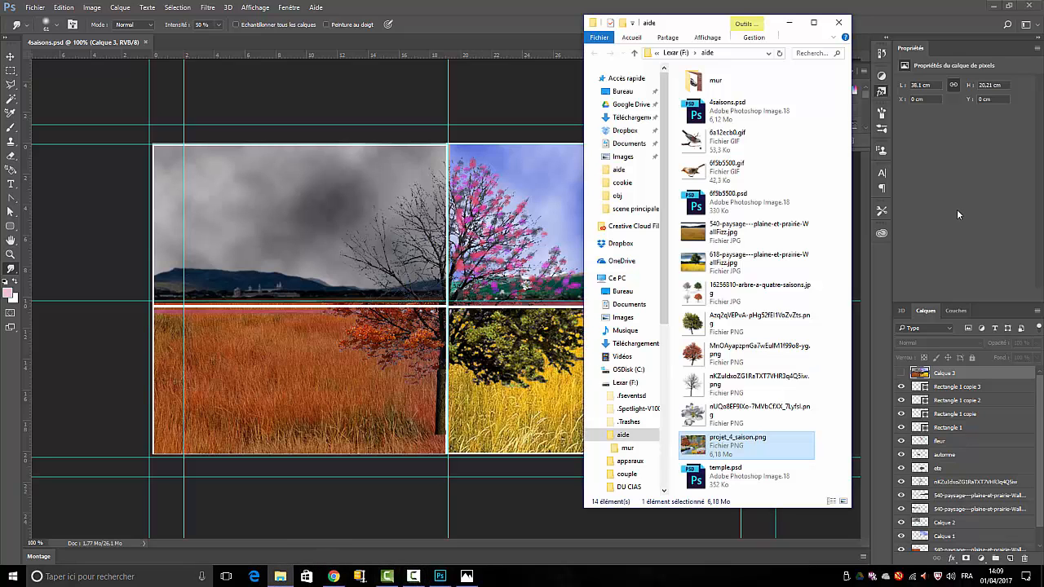
click(730, 322)
double_click(730, 321)
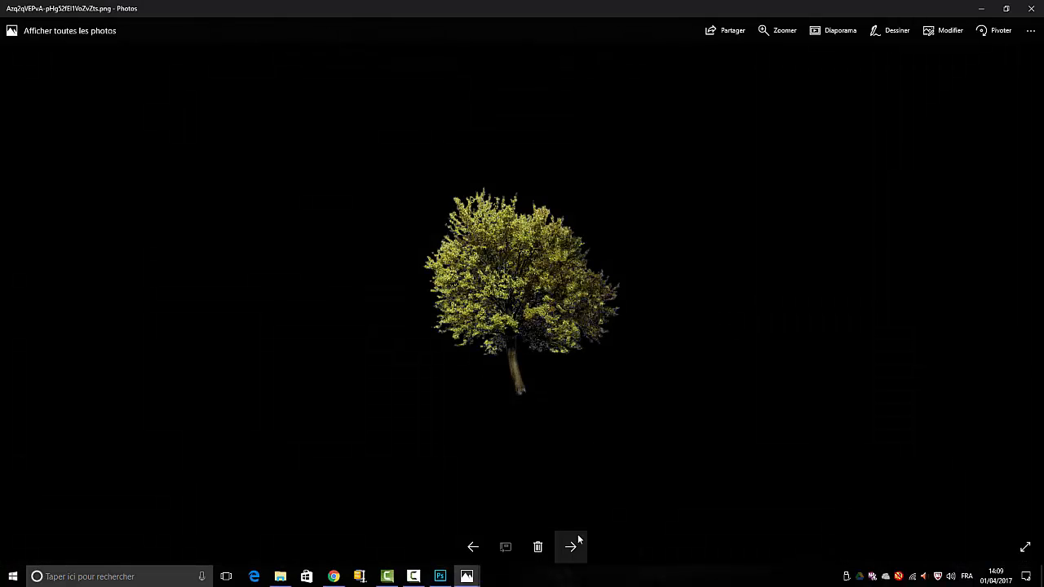
click(573, 548)
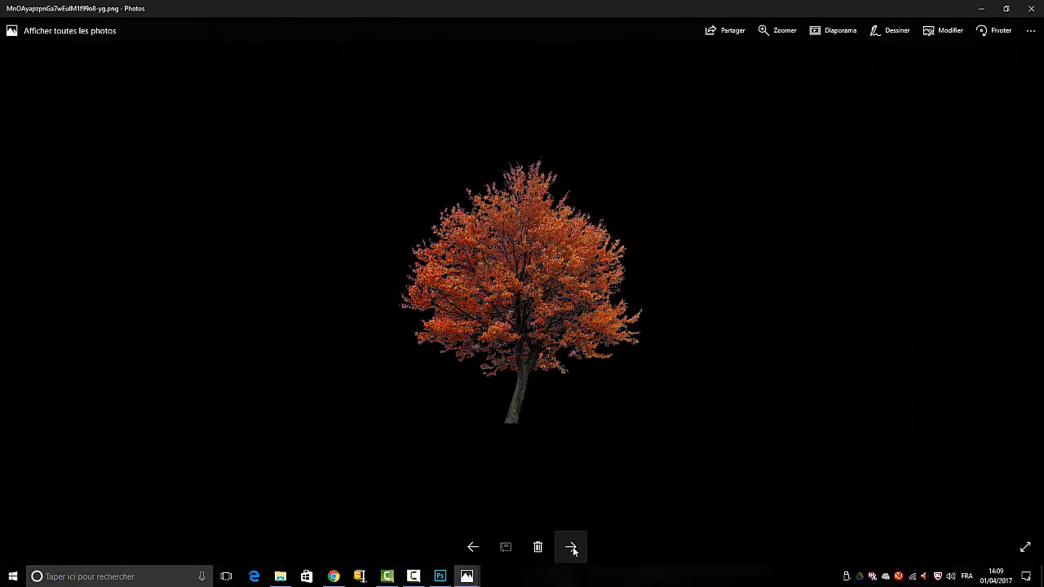
click(572, 547)
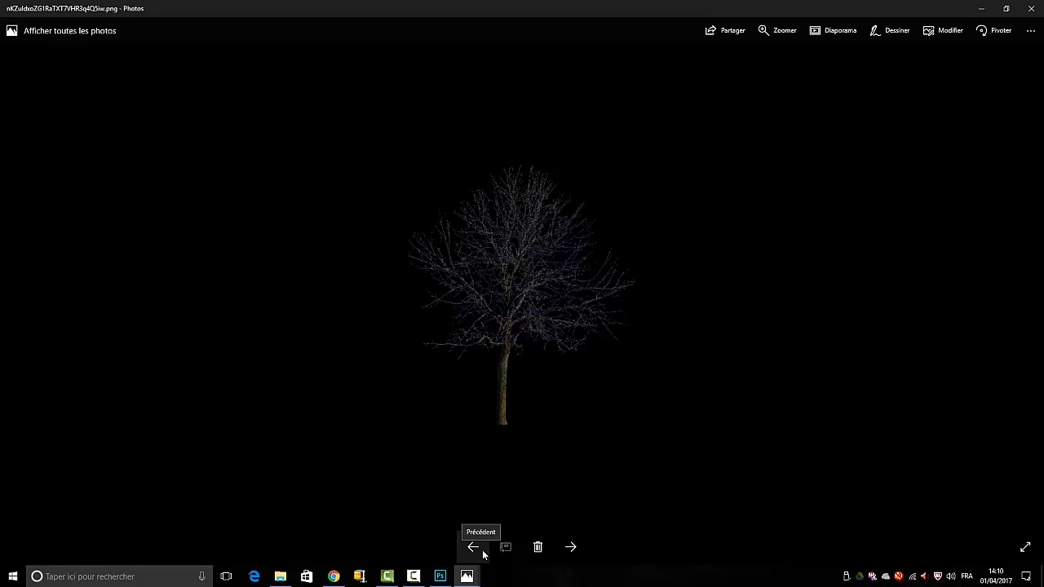
click(571, 548)
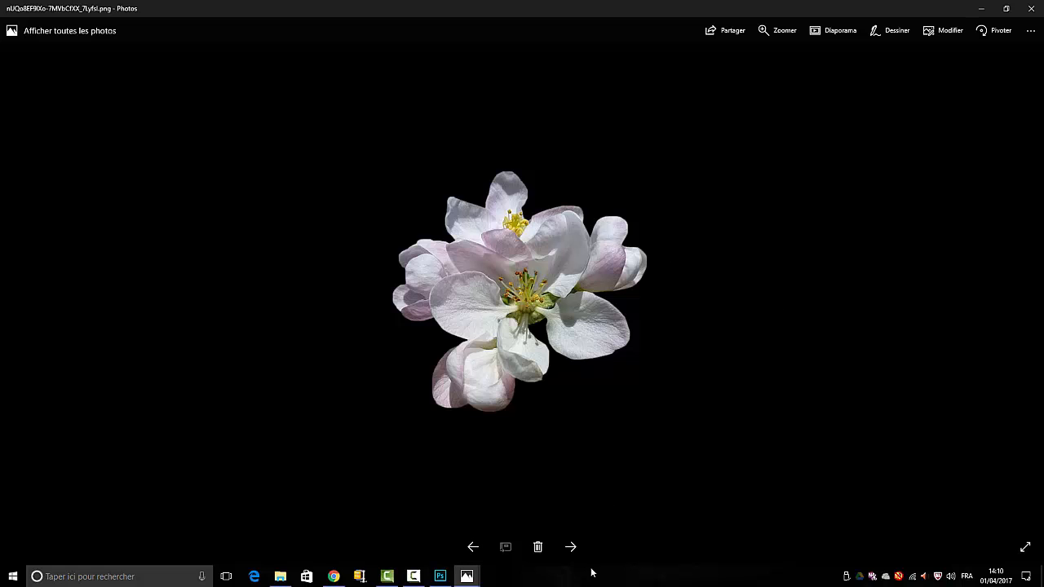
click(572, 548)
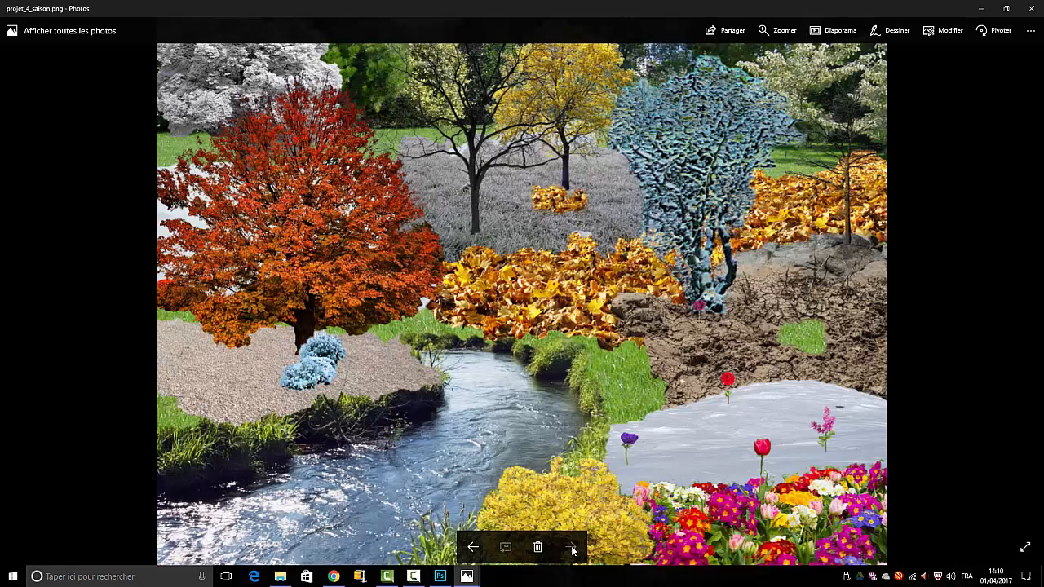
Step: Look back through the landscape photos and bird pictures in the aide folder, and return to the 4saisons.psd composition
click(472, 547)
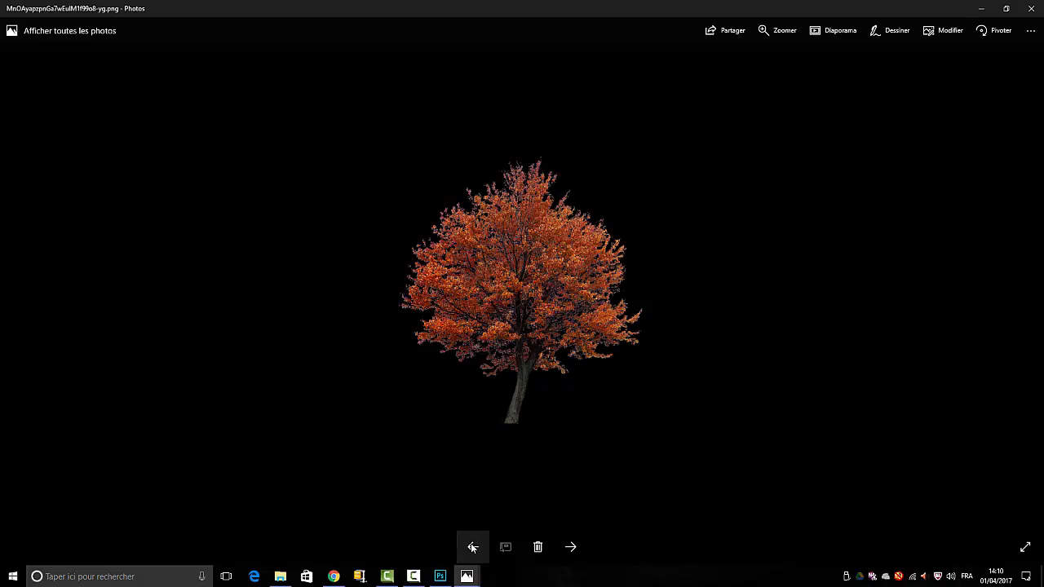
click(472, 548)
click(471, 547)
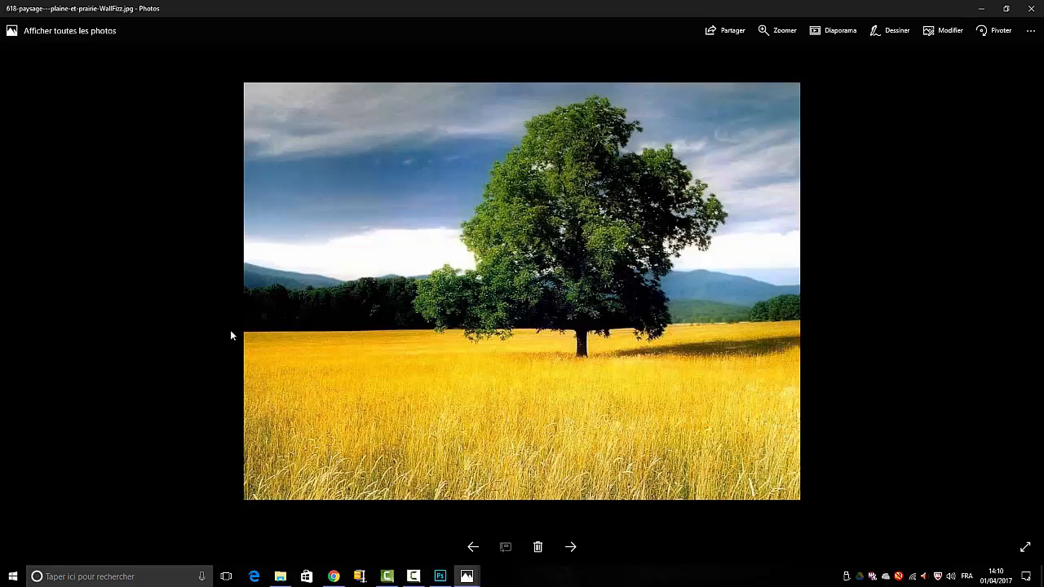
click(471, 548)
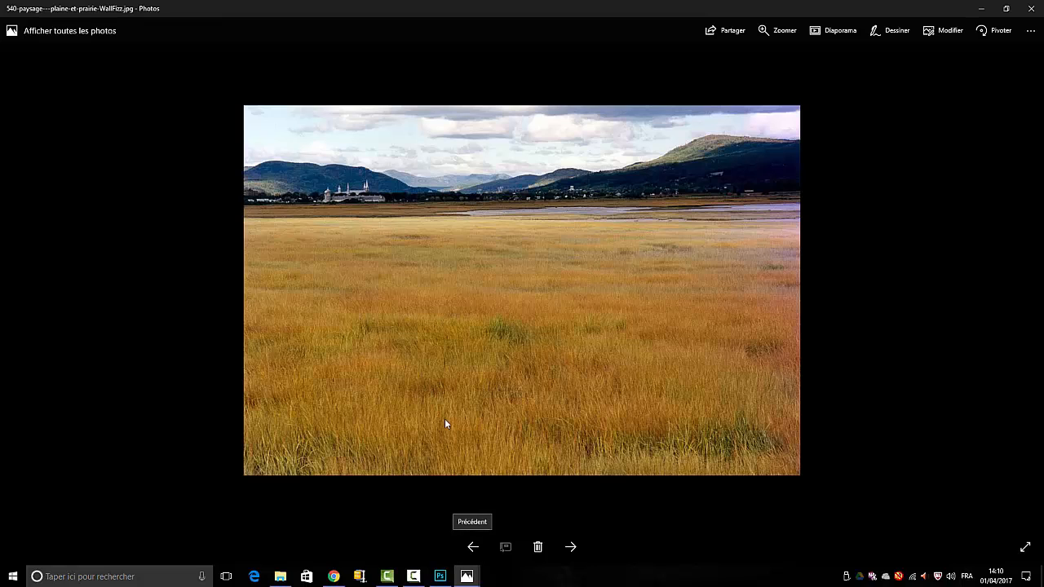
click(472, 548)
click(472, 548)
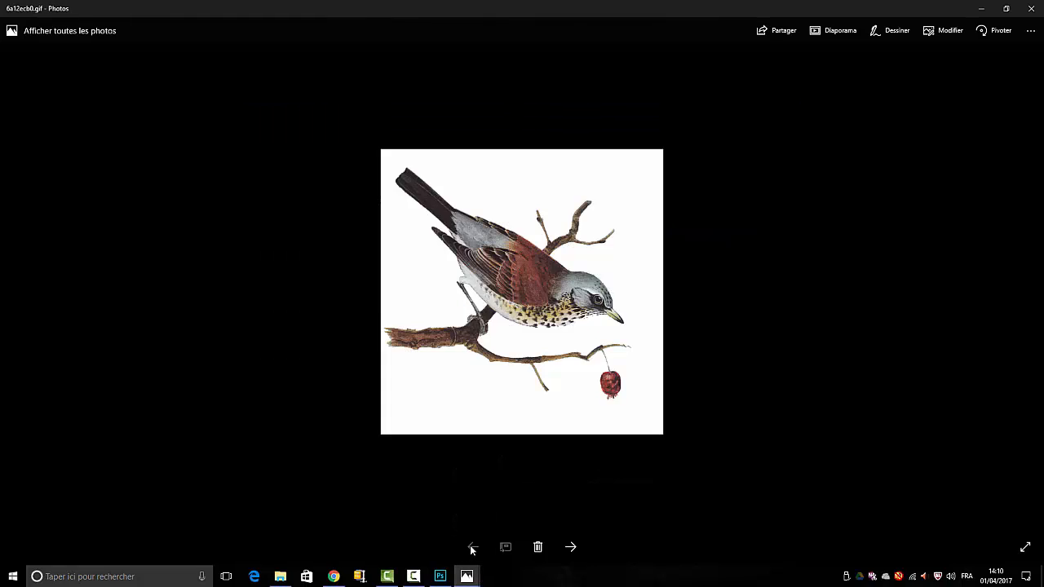
click(572, 550)
click(574, 552)
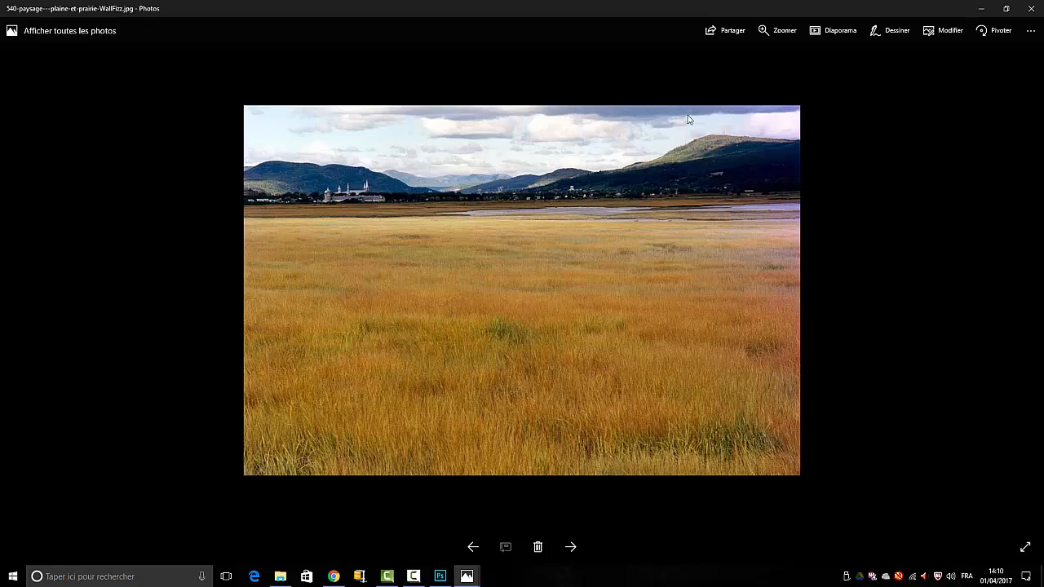
click(1032, 9)
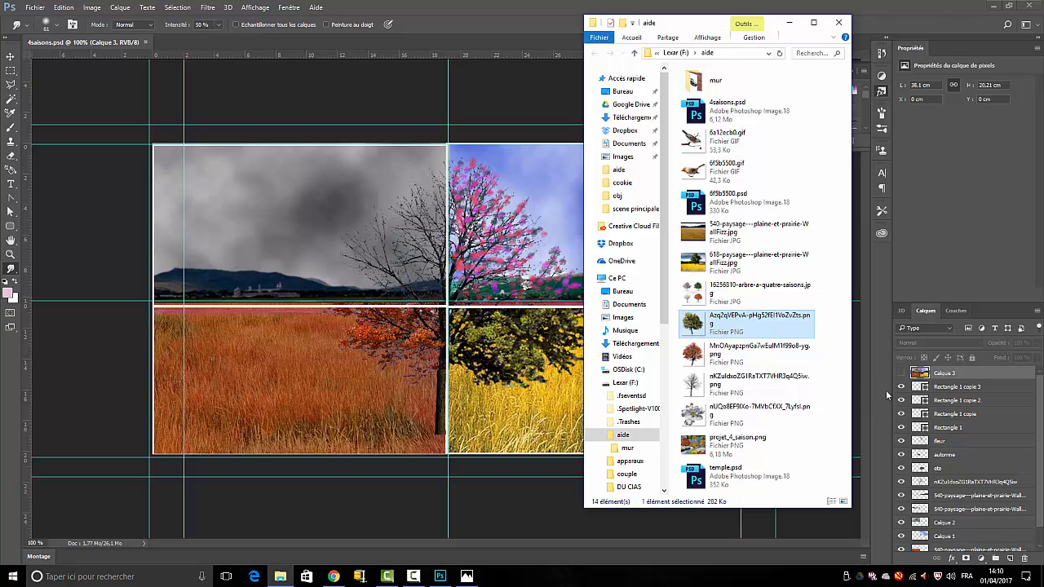
click(789, 27)
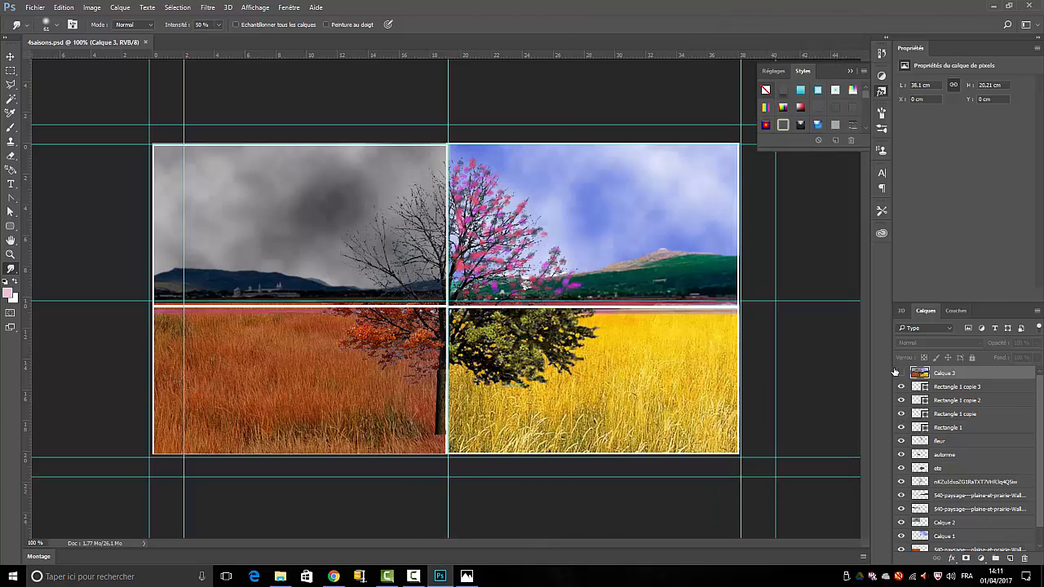
Step: Hide every layer of 4saisons.psd, from Calque 3 down to the 618-paysage wheat field layer
drag(895, 372, 902, 553)
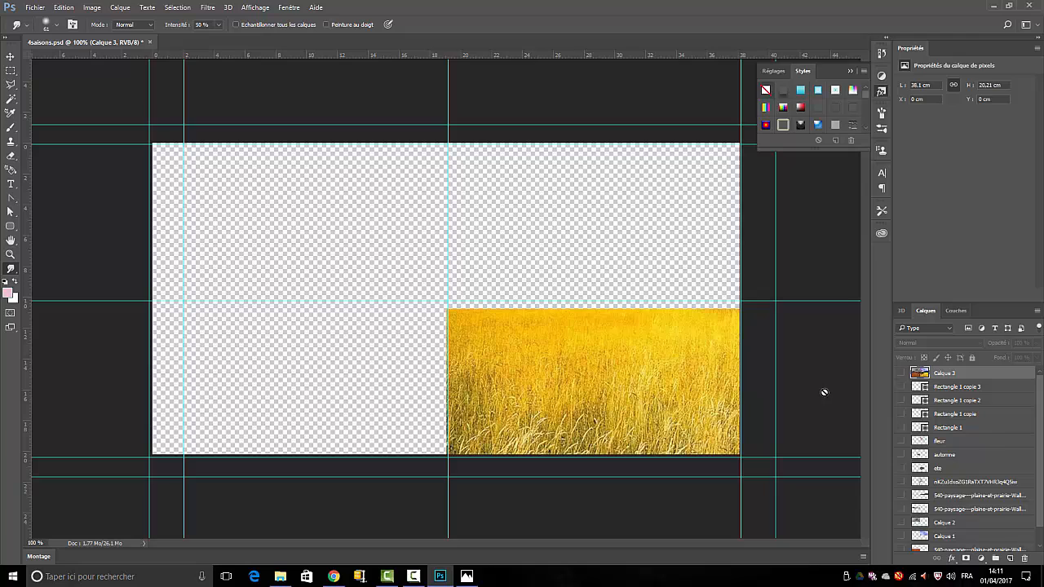
drag(1041, 506, 1041, 546)
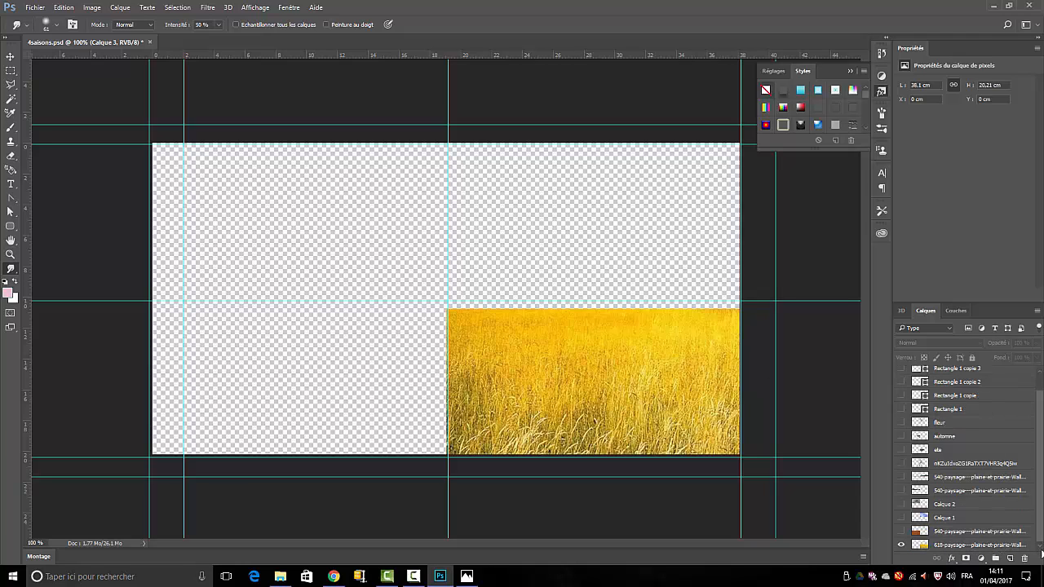
click(903, 538)
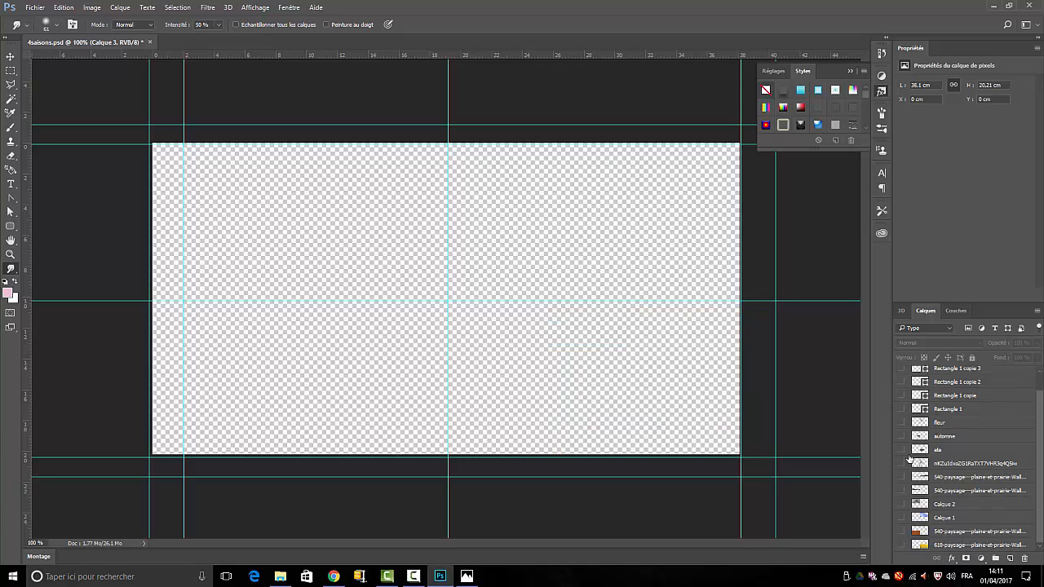
Step: Show the bare tree layer and the ete foliage layer
click(903, 463)
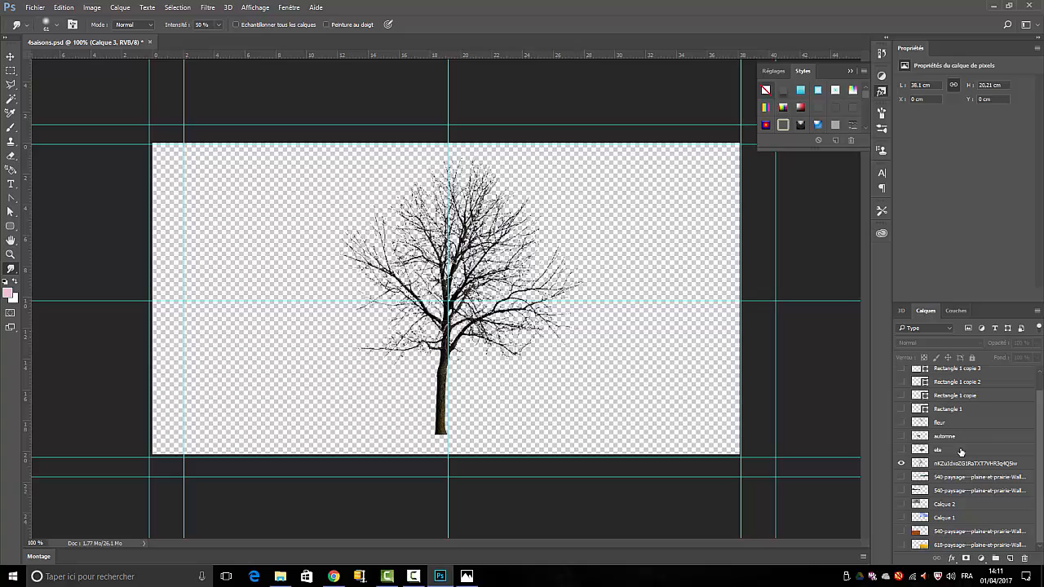
click(903, 449)
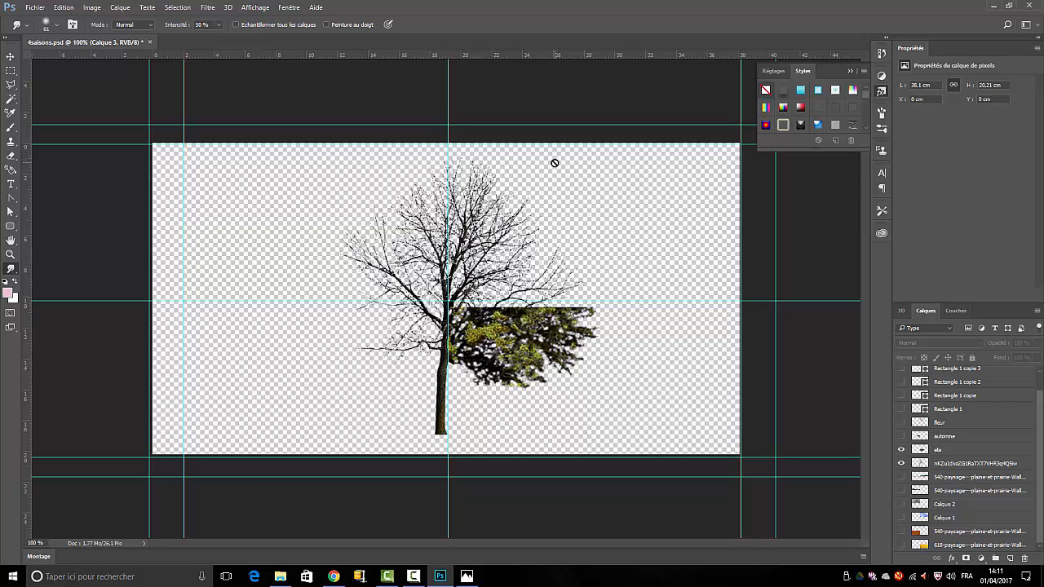
Step: Check that the rulers used for pulling out guides are enabled
click(258, 10)
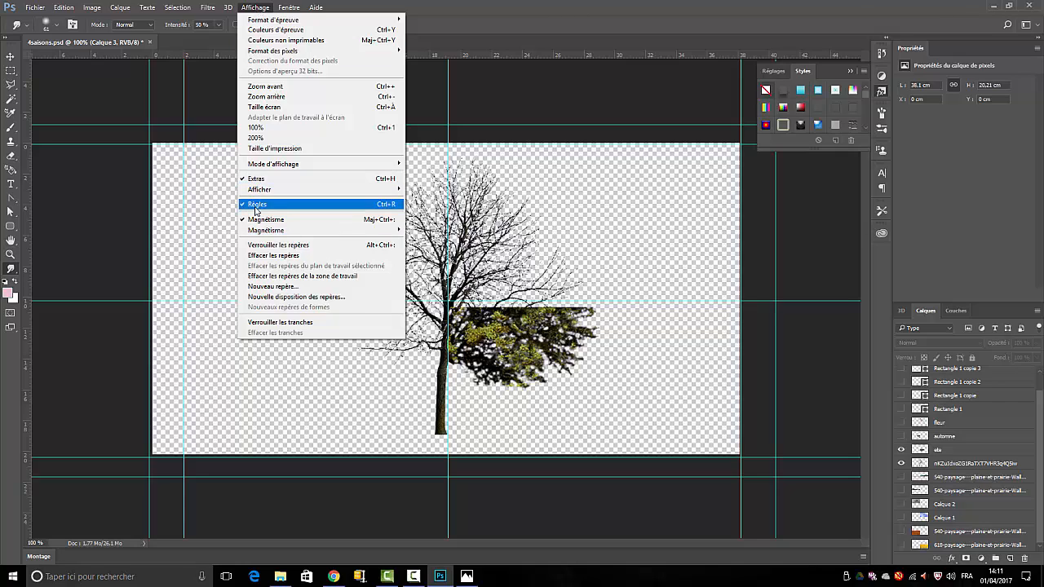
click(492, 54)
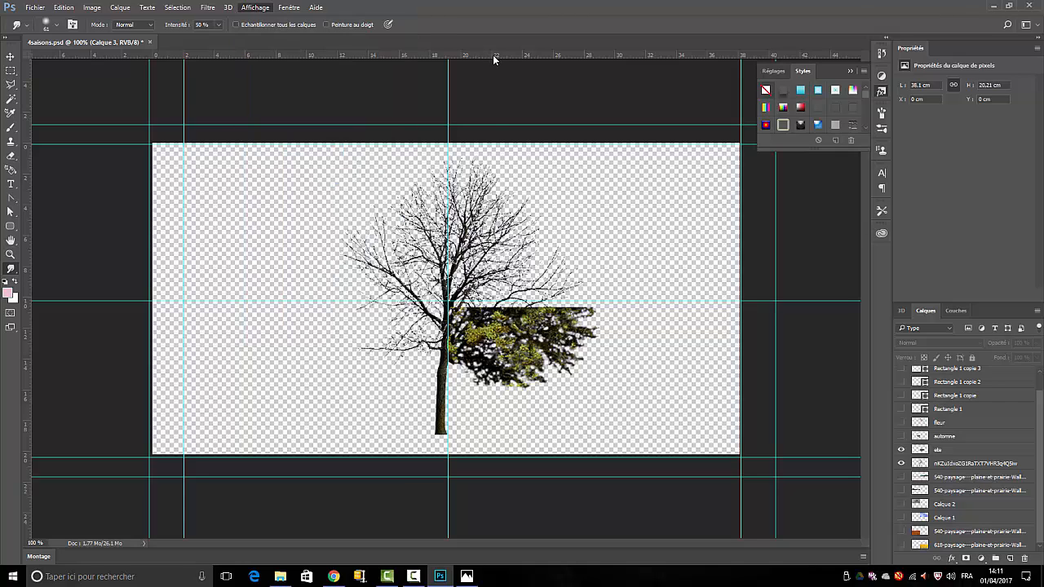
mouse_move(493, 55)
mouse_down()
mouse_move(493, 279)
mouse_move(493, 37)
mouse_up()
mouse_move(23, 259)
mouse_down()
mouse_move(268, 259)
mouse_move(18, 267)
mouse_up()
Step: Move the ete foliage layer up so its flat top edge meets the central horizontal guide
click(10, 56)
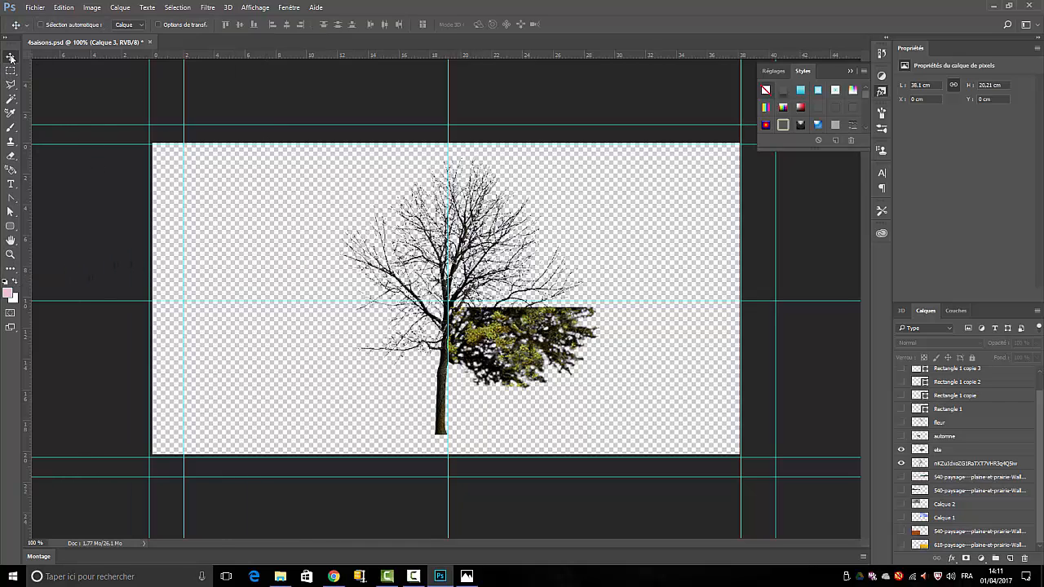
mouse_move(505, 339)
mouse_down()
mouse_move(510, 371)
mouse_move(509, 346)
mouse_move(526, 390)
mouse_move(688, 390)
mouse_move(521, 337)
mouse_up()
click(950, 468)
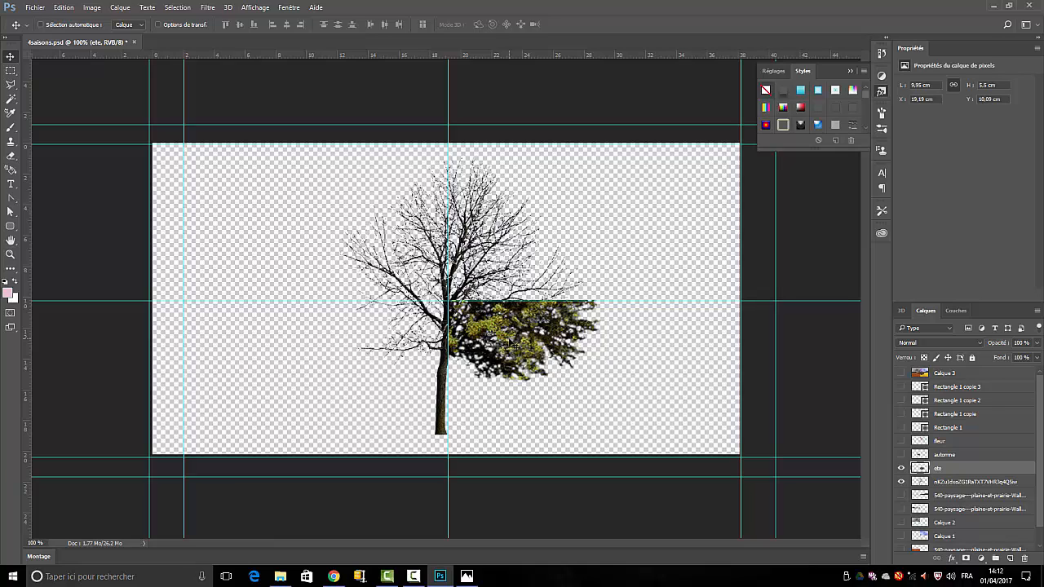
Step: Select the automne layer and show it together with the fleur layer over the bare tree
click(944, 456)
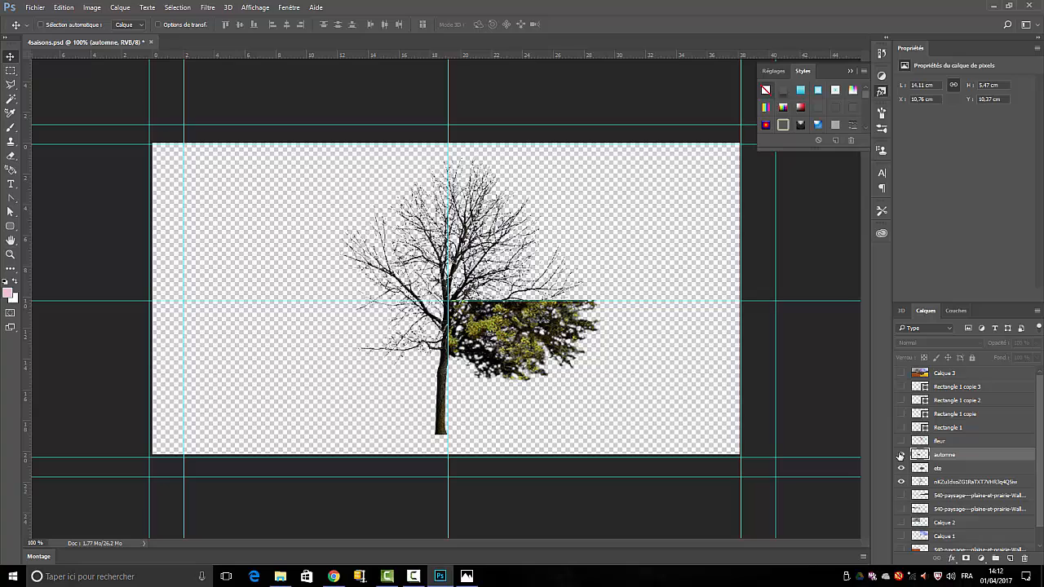
click(901, 456)
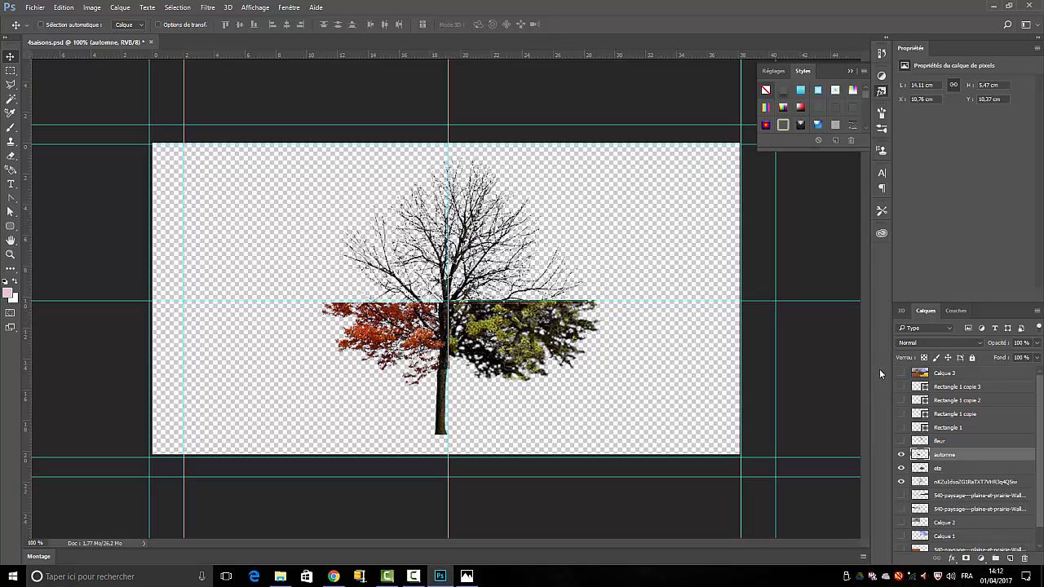
click(901, 441)
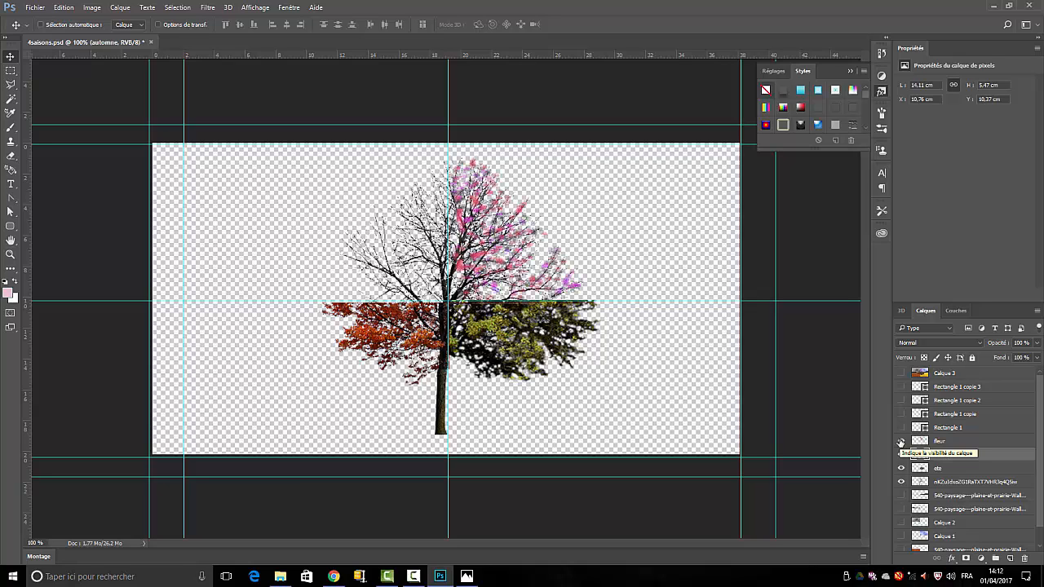
Step: Hide the fleur, automne, ete and bare tree layers to leave the canvas empty
click(901, 441)
click(901, 455)
click(901, 468)
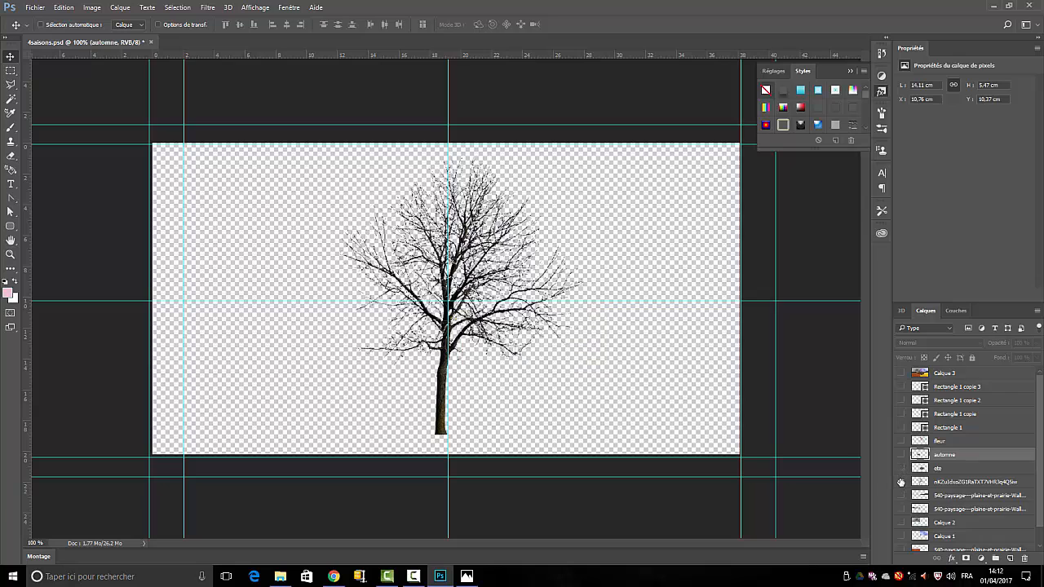
click(901, 482)
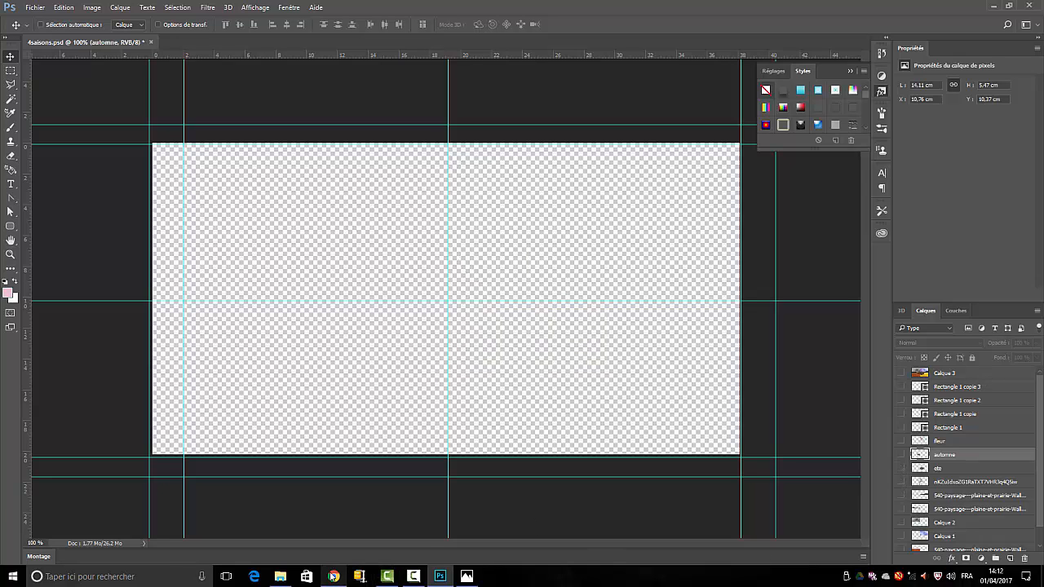
Step: Place the blossom PNG from the aide folder at the canvas centre at its default size and rasterize its layer
click(282, 578)
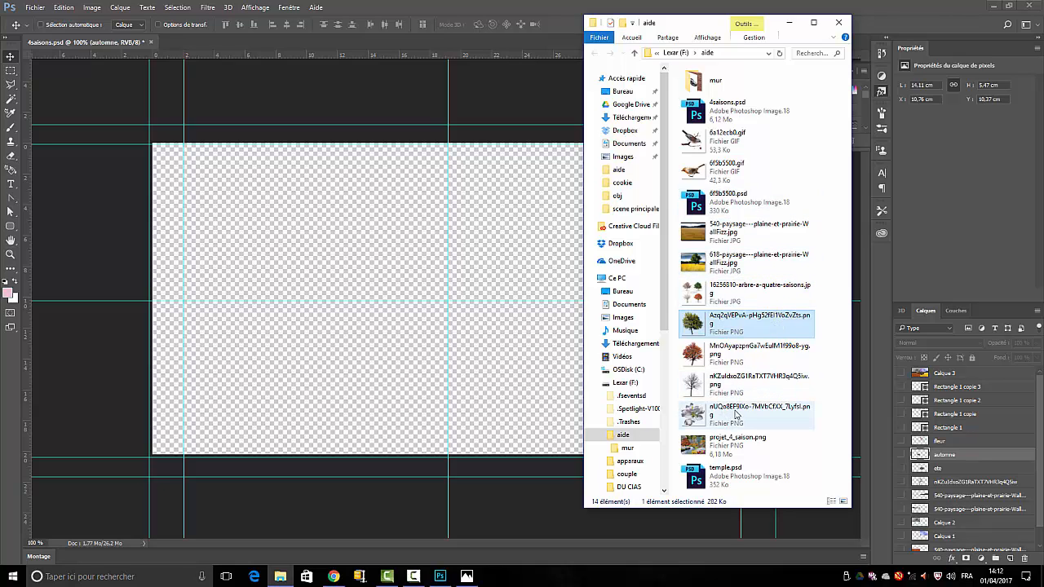
drag(735, 416, 476, 319)
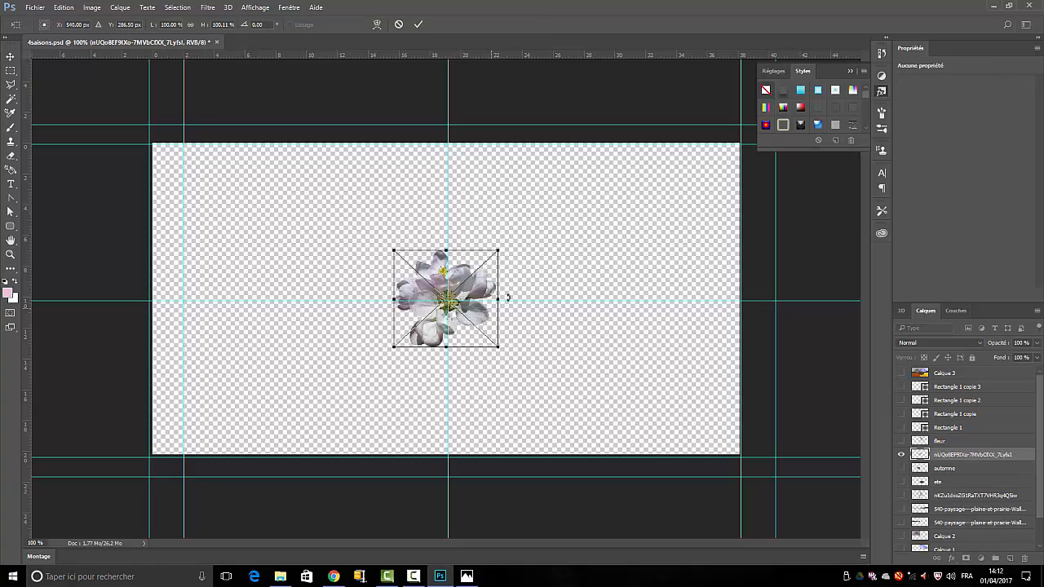
click(417, 24)
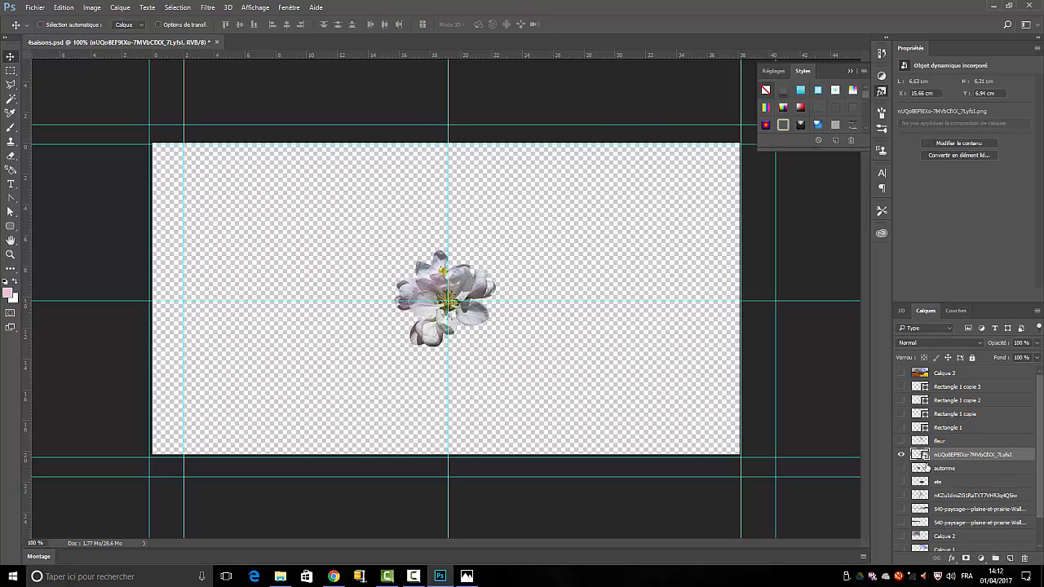
right_click(959, 455)
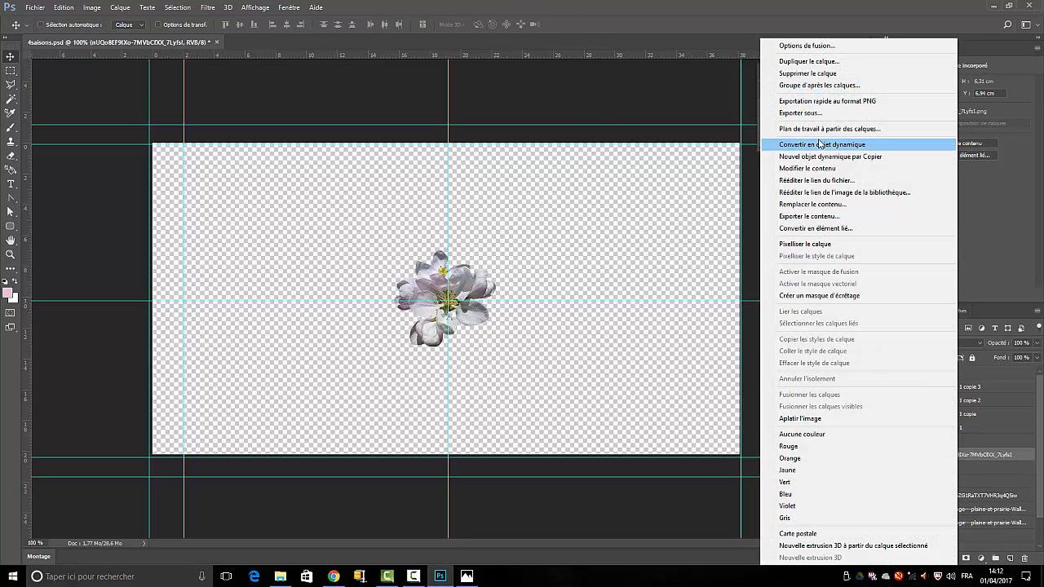
click(792, 244)
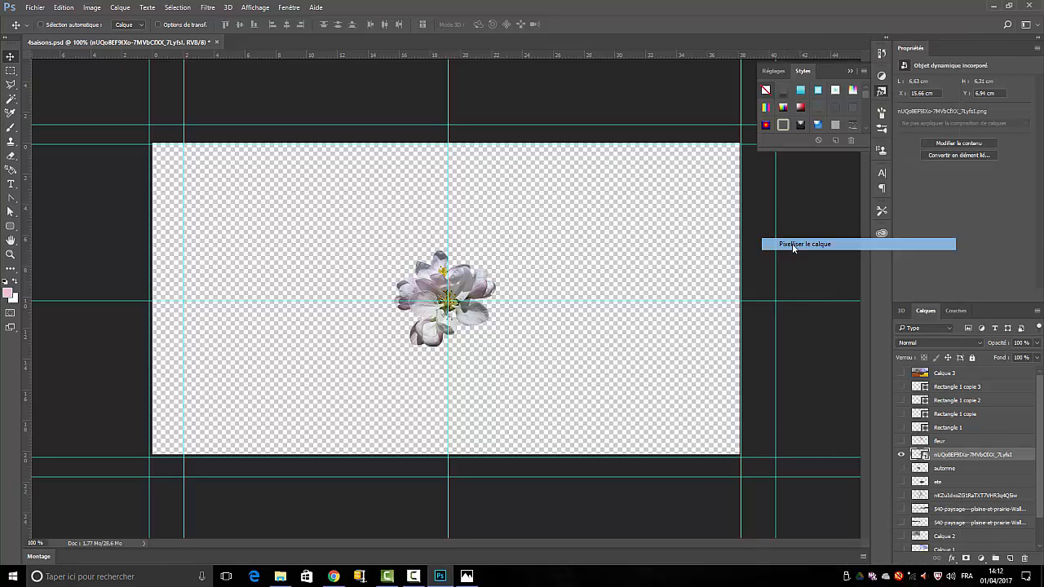
Step: Define the rasterized blossom as a brush preset named fleur and hide the blossom layer
click(64, 8)
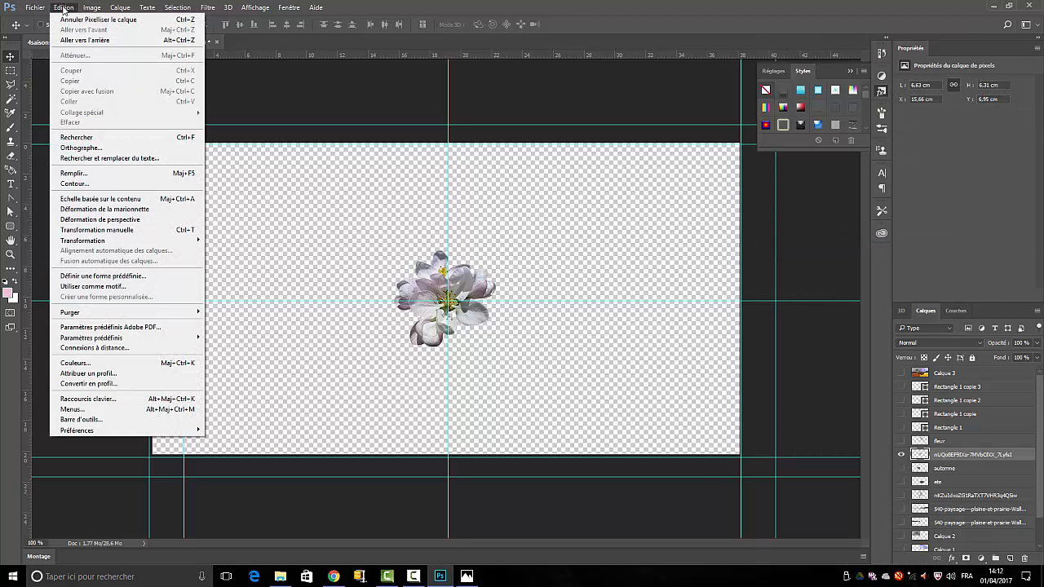
click(95, 280)
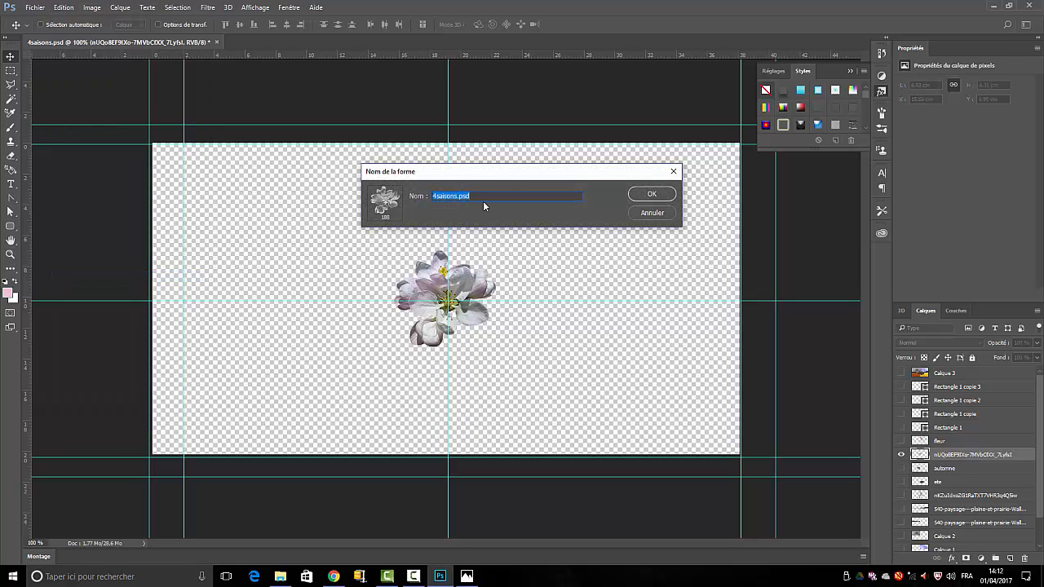
text(fleur)
click(650, 194)
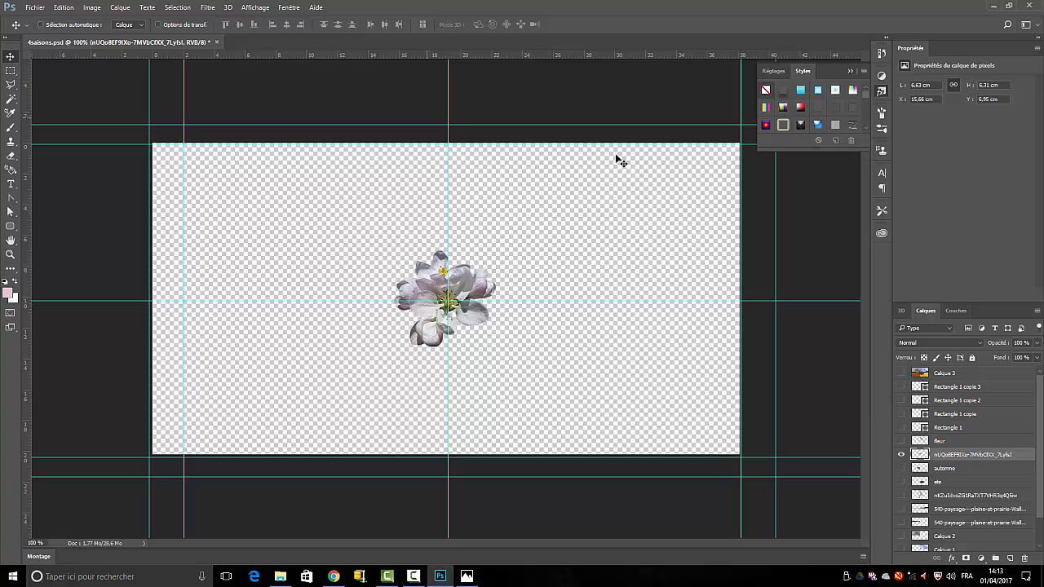
click(902, 455)
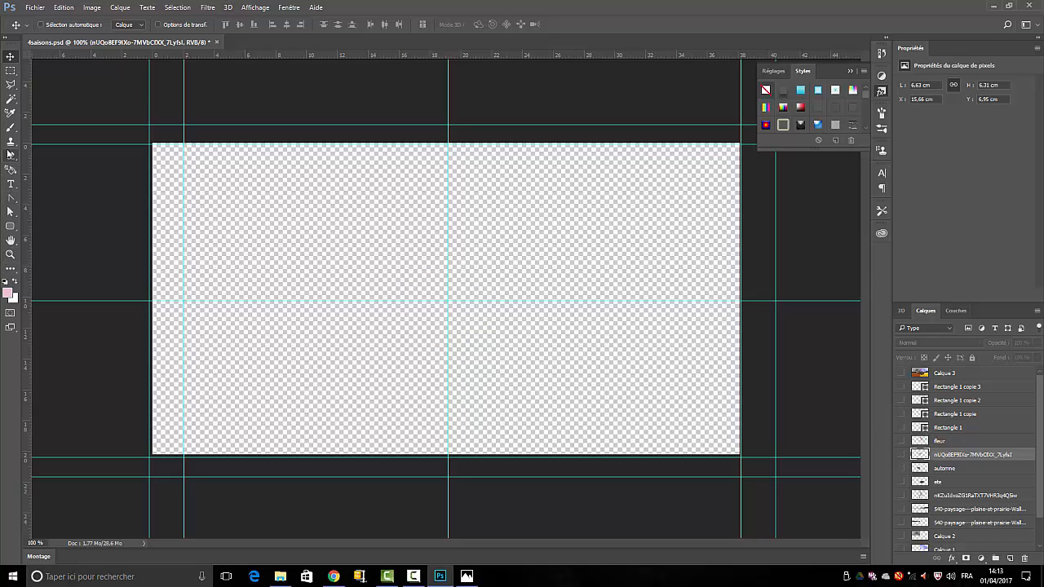
Step: Switch to the Brush tool, show the bare tree layer and select it for painting
click(10, 127)
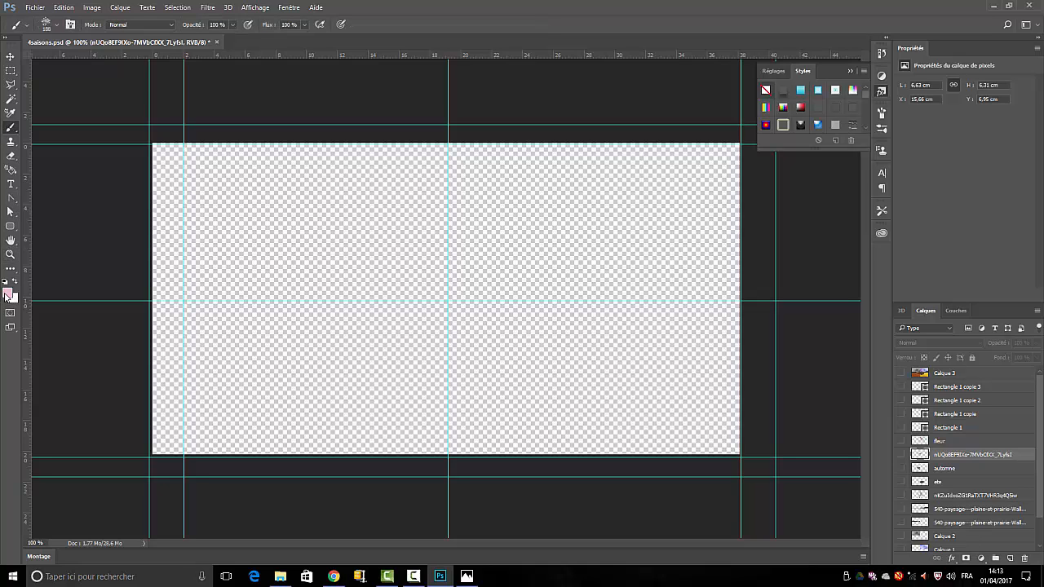
click(57, 26)
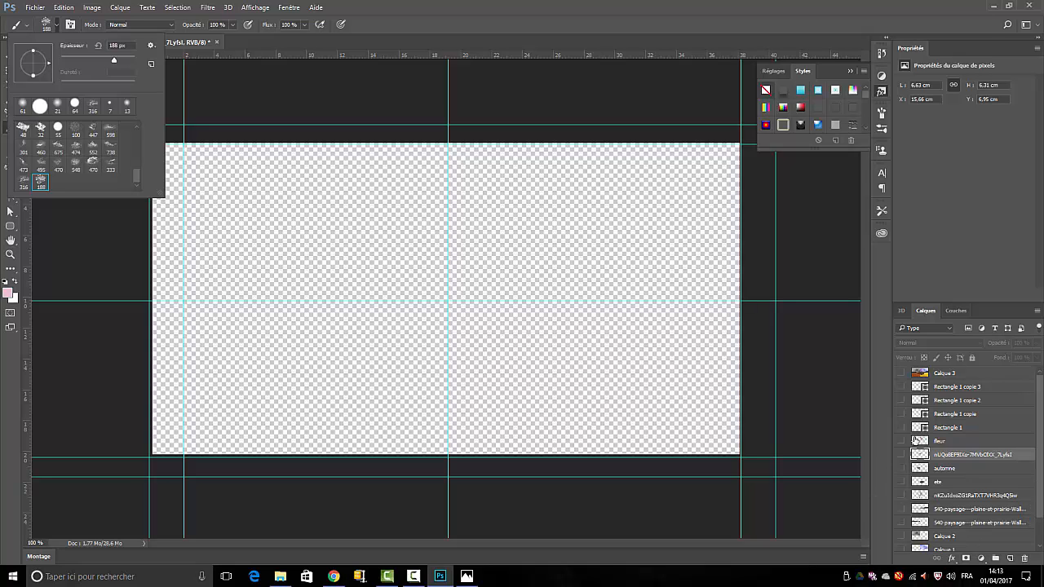
click(903, 497)
click(903, 496)
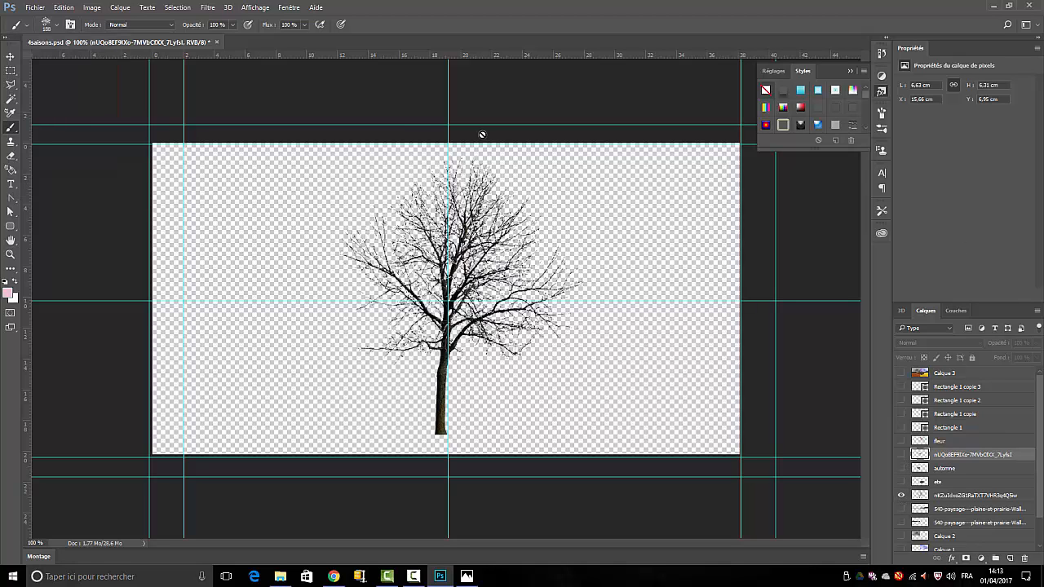
click(940, 498)
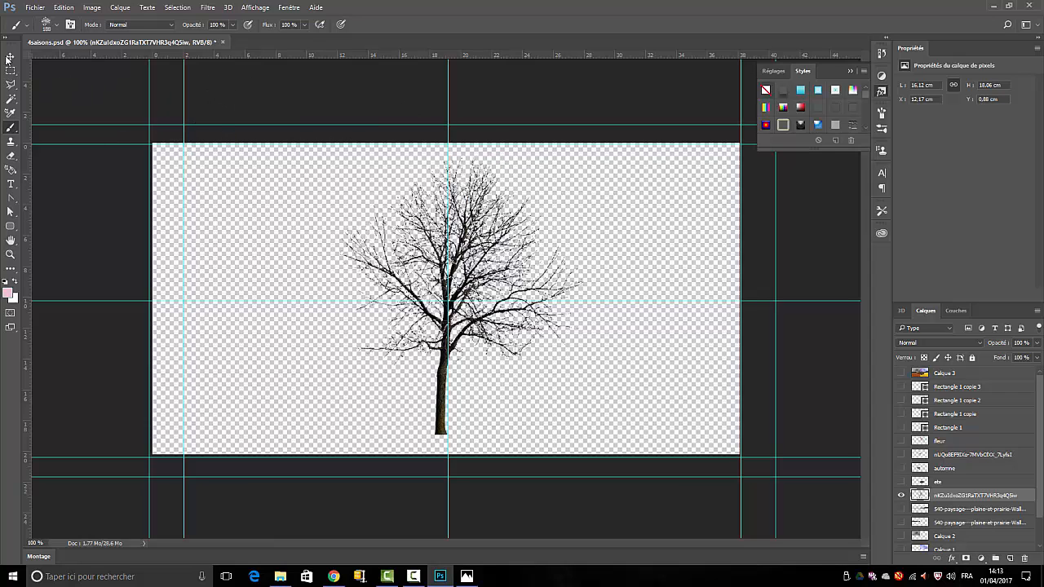
Step: Reduce the blossom brush's size to 14 px without saving it as a new preset
click(55, 25)
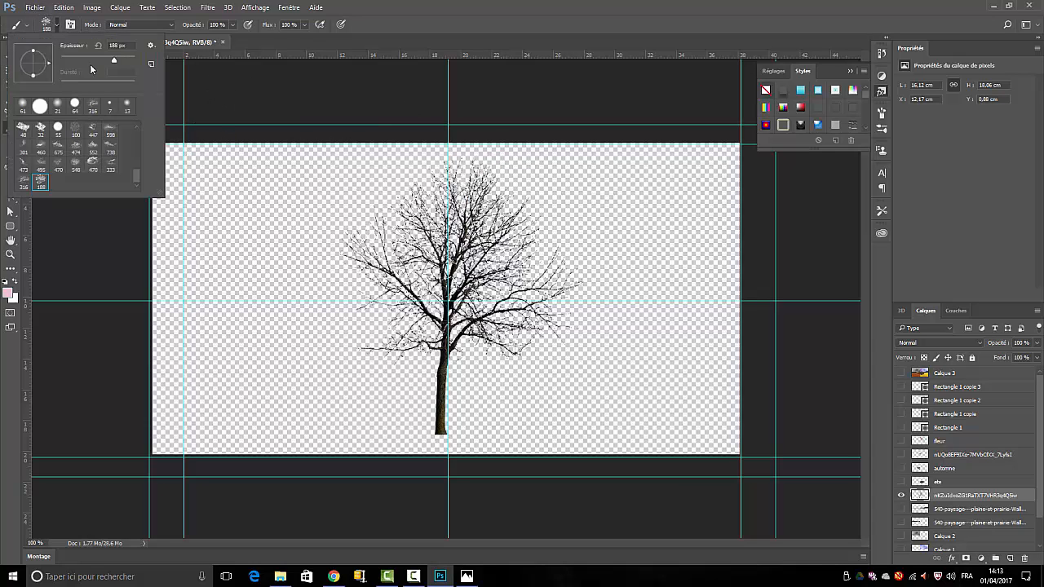
drag(114, 64, 75, 63)
drag(66, 64, 63, 64)
click(150, 66)
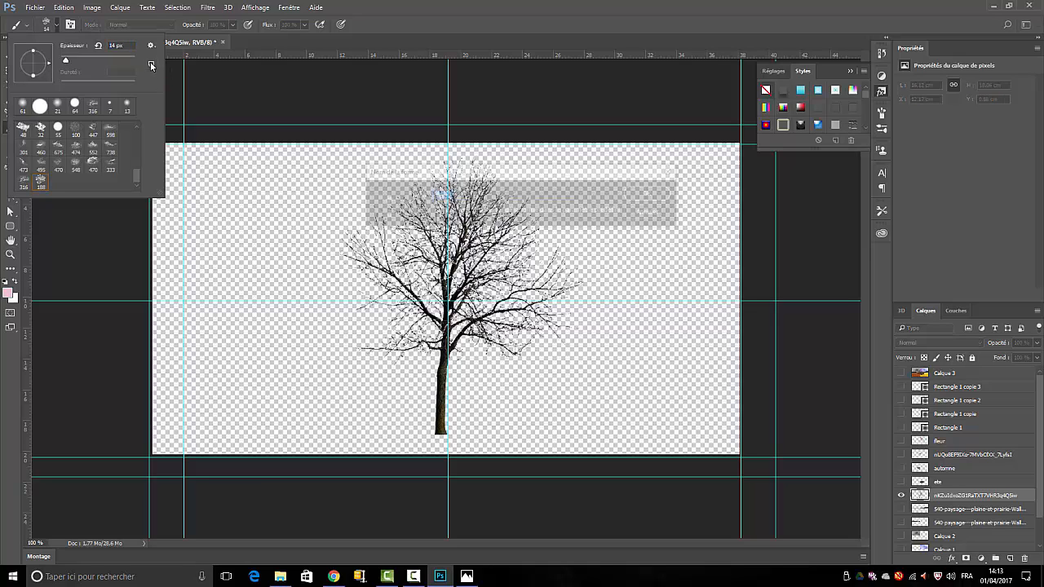
click(658, 220)
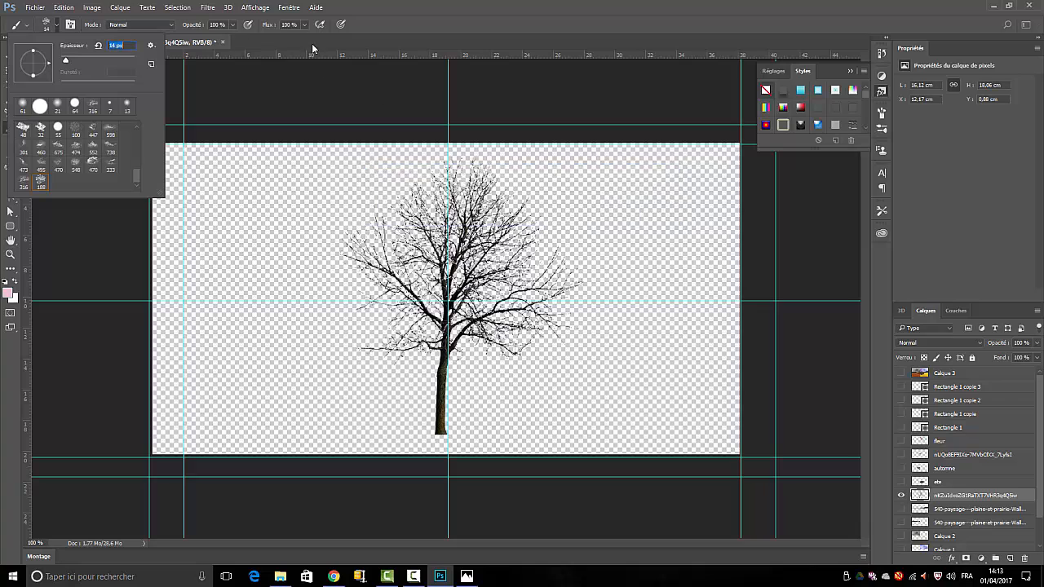
Step: In the brush settings, disable Shape Dynamics, enable Color Dynamics and set the tip spacing to 954%
click(289, 10)
click(289, 9)
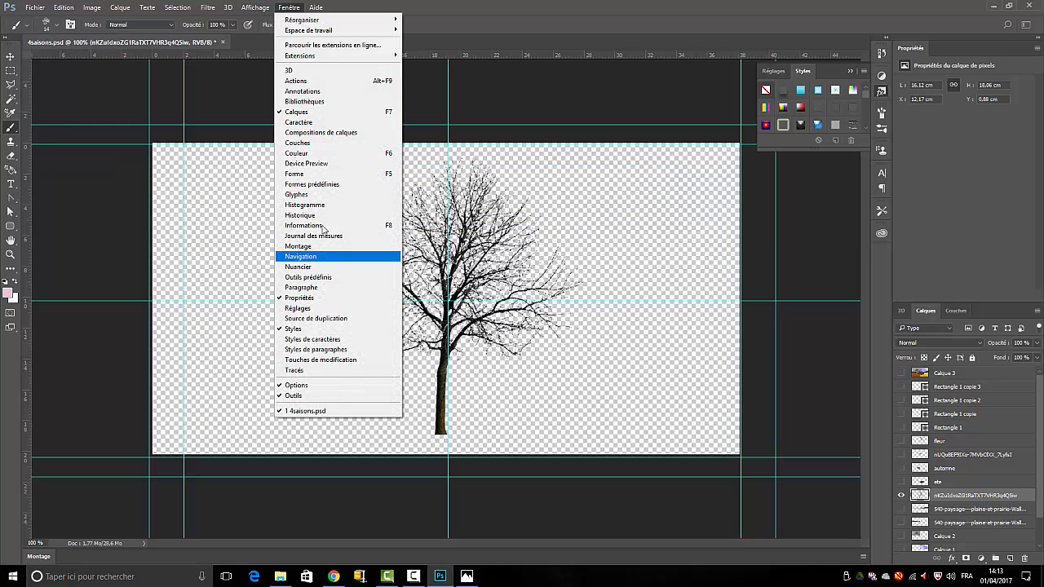
click(324, 189)
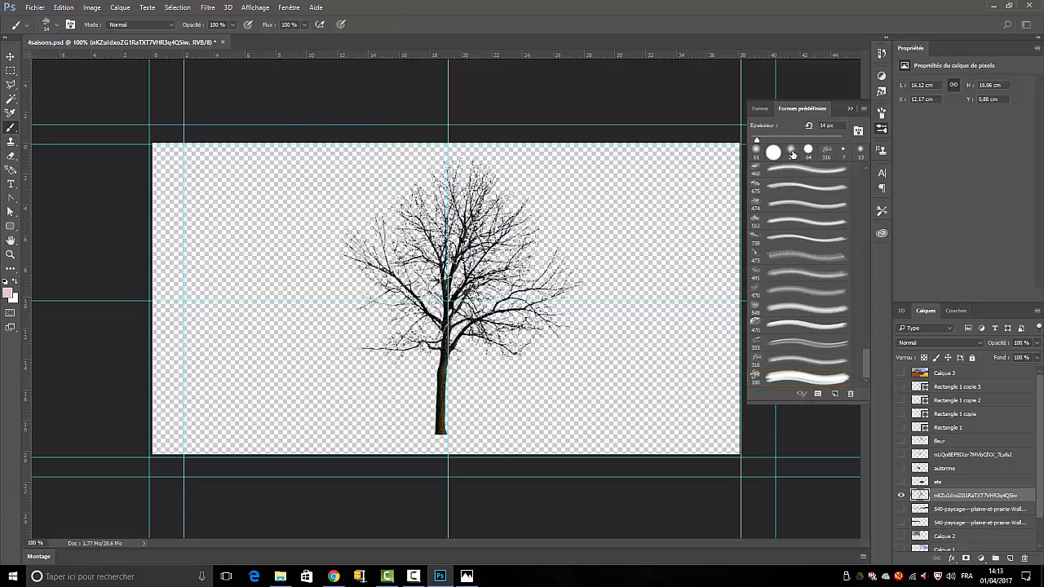
click(761, 109)
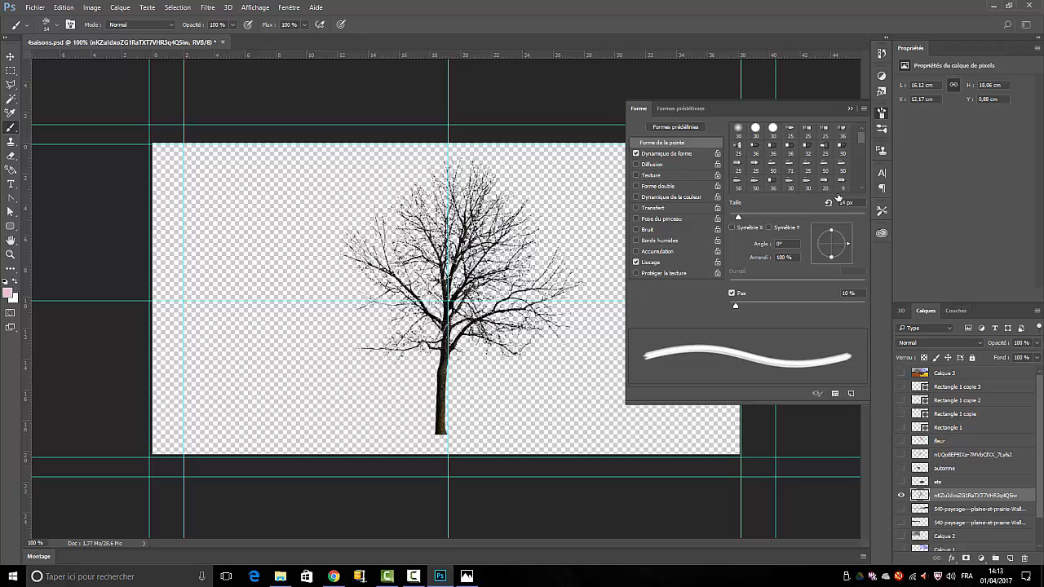
mouse_move(863, 144)
mouse_down()
mouse_move(863, 186)
mouse_move(855, 153)
mouse_up()
drag(735, 308, 777, 309)
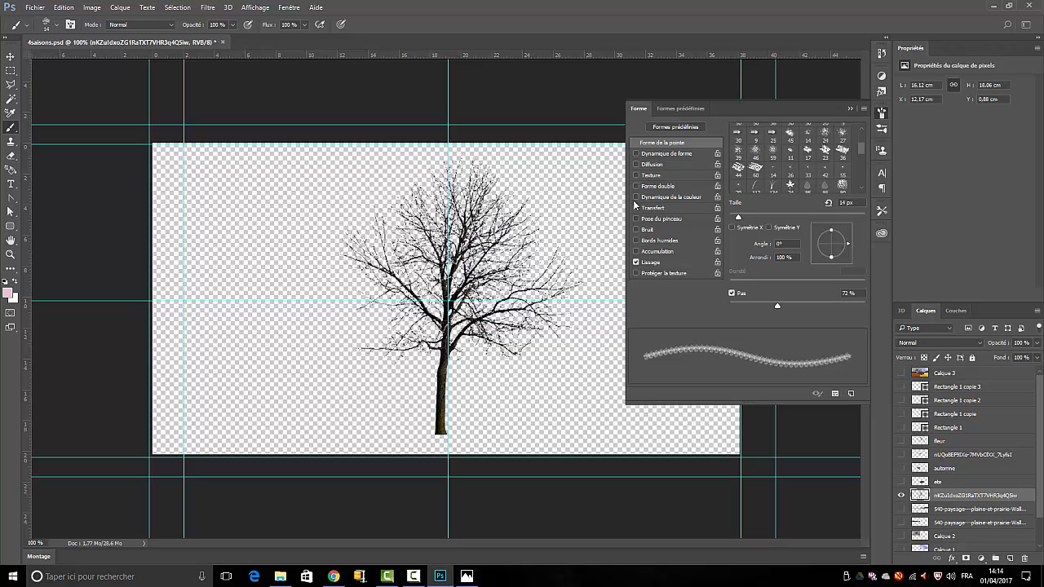
click(636, 198)
mouse_move(779, 299)
mouse_down()
mouse_move(718, 308)
mouse_move(872, 320)
mouse_move(833, 315)
mouse_move(858, 313)
mouse_up()
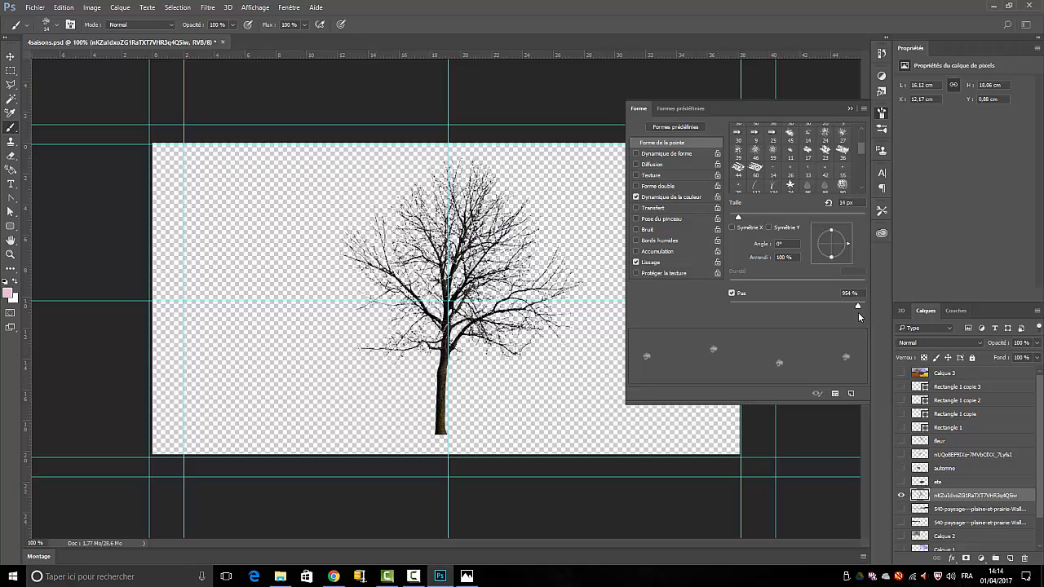
Step: Set the brush size to 29 px and stamp a blossom on the tree's upper-right branches
drag(738, 220, 739, 219)
click(56, 26)
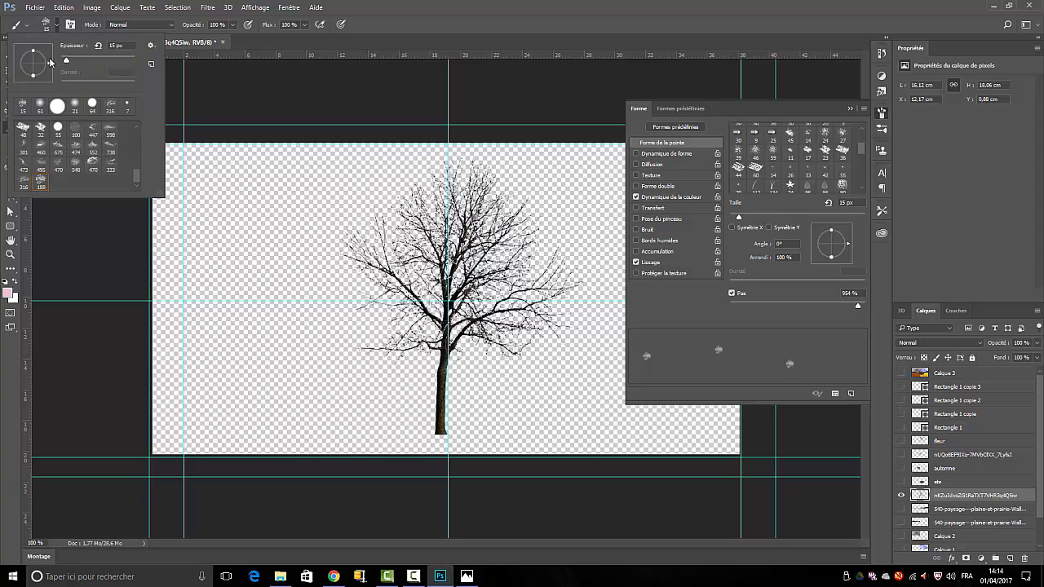
drag(66, 64, 71, 62)
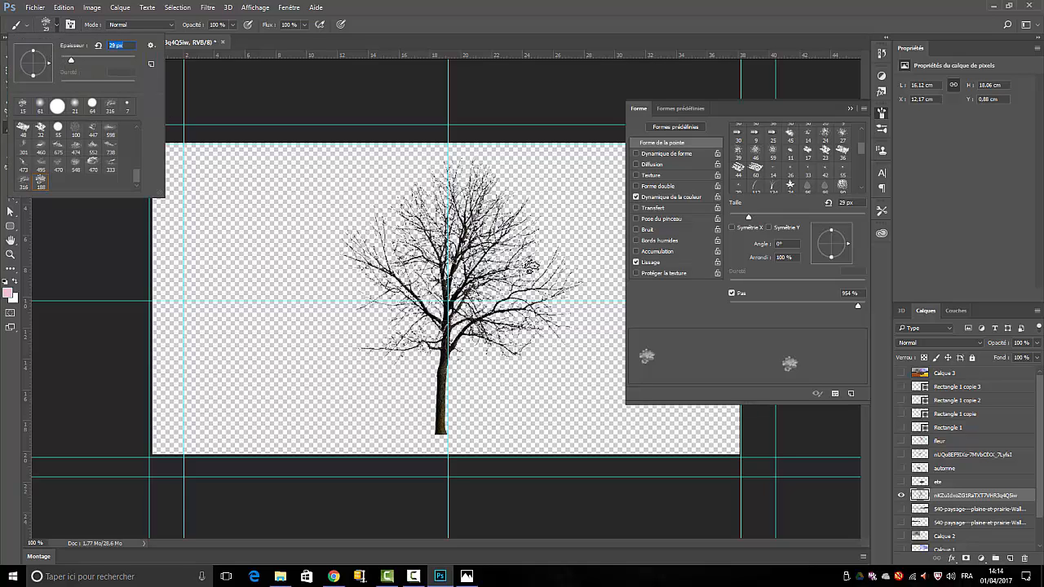
click(489, 250)
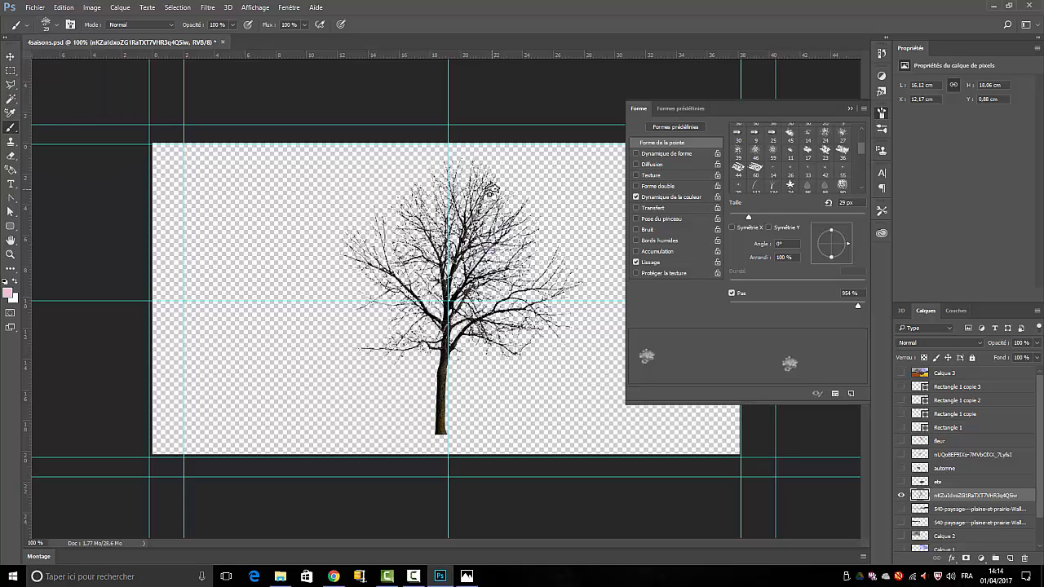
click(492, 190)
Step: Show the Calque 1 sky layer behind the tree and reselect the bare tree layer
scroll(1042, 465, down, 2)
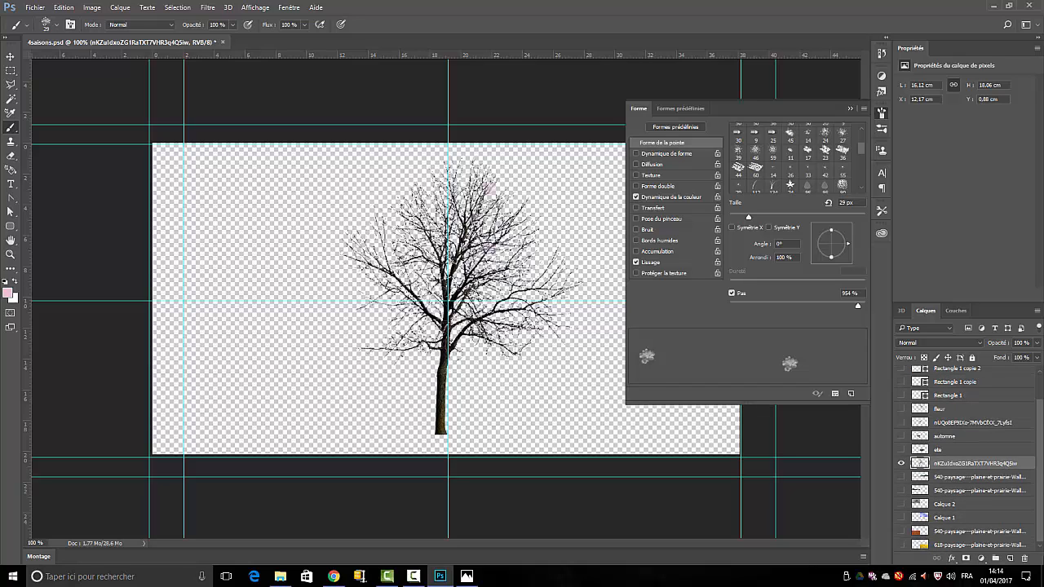
click(940, 521)
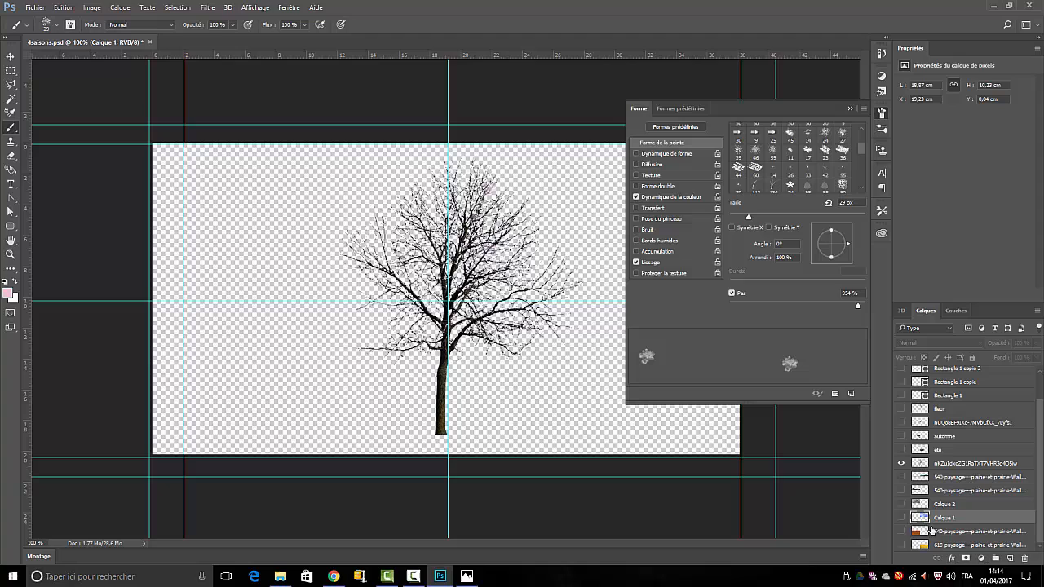
click(902, 518)
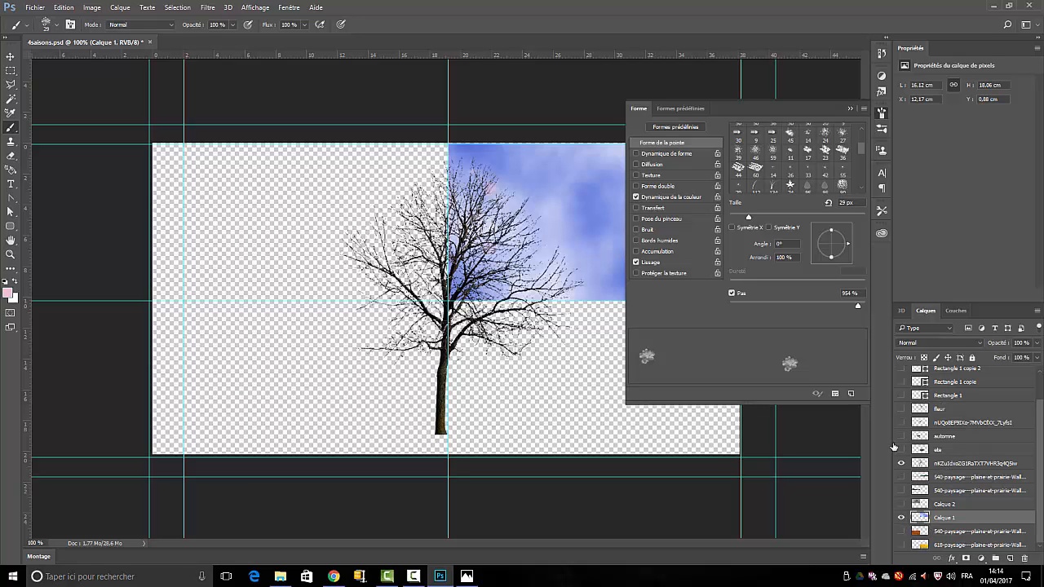
click(947, 465)
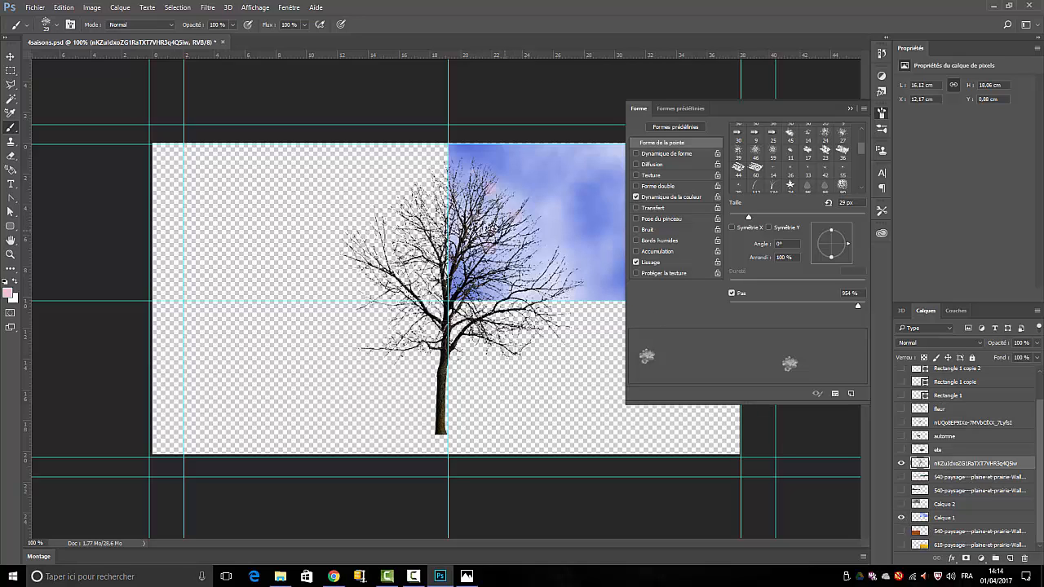
Step: Set the foreground colour to a darker pink, de9dc8
click(8, 293)
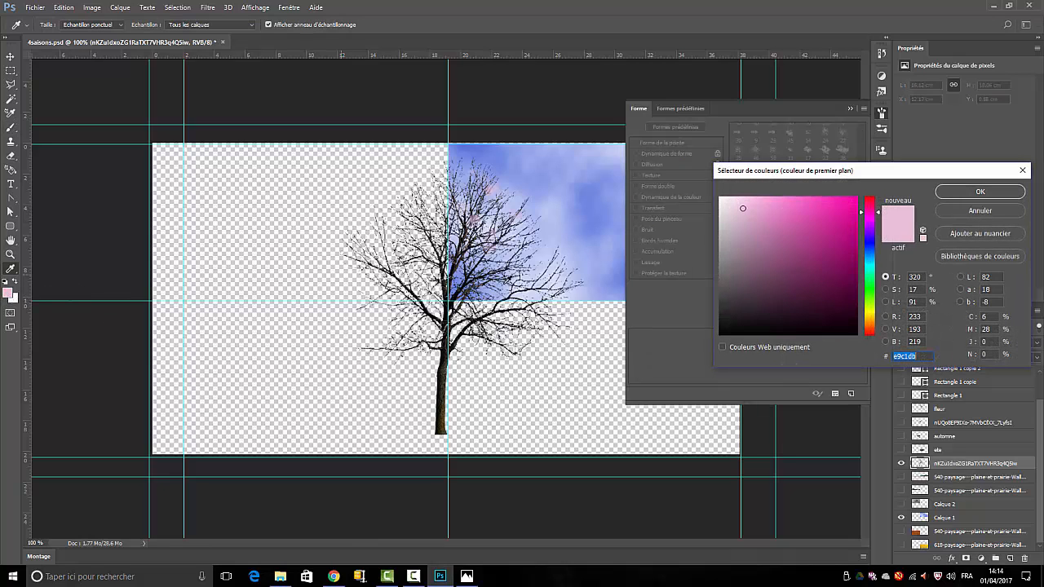
click(760, 214)
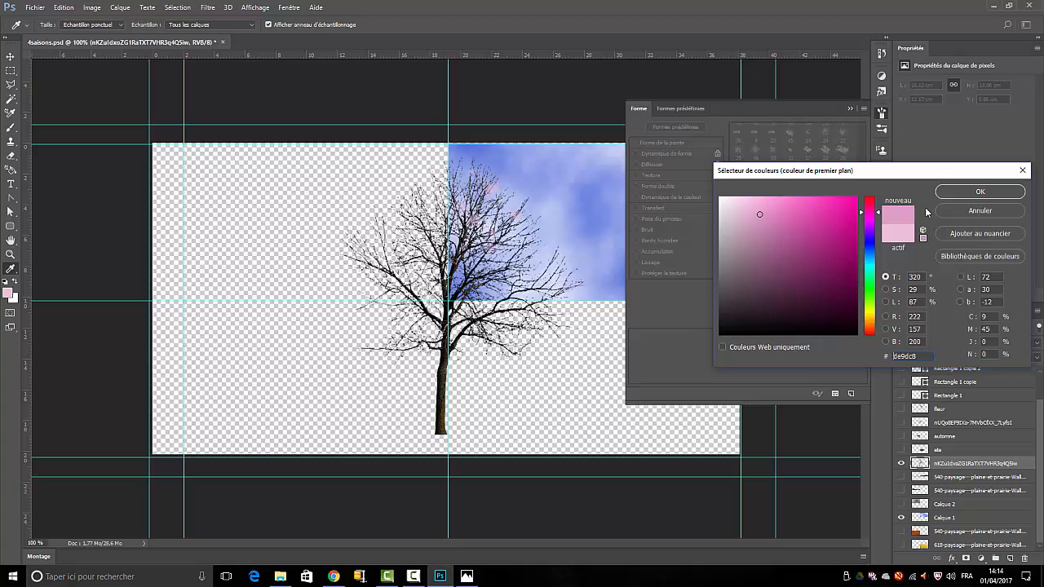
click(963, 191)
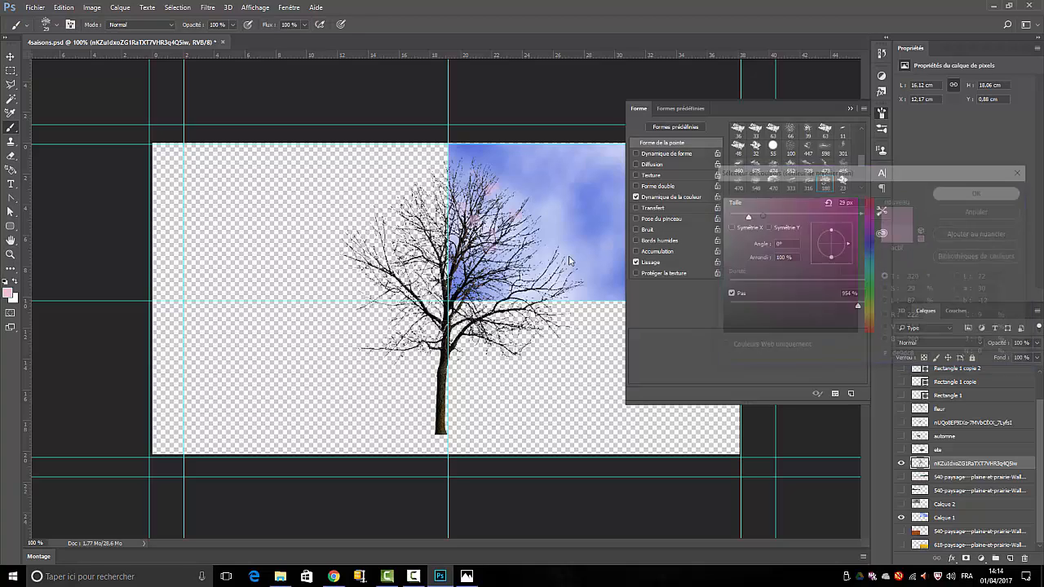
Step: Stamp pink blossoms across the tree branches in the upper-right quadrant over the blue sky
click(465, 175)
click(474, 171)
click(481, 180)
click(469, 199)
click(451, 218)
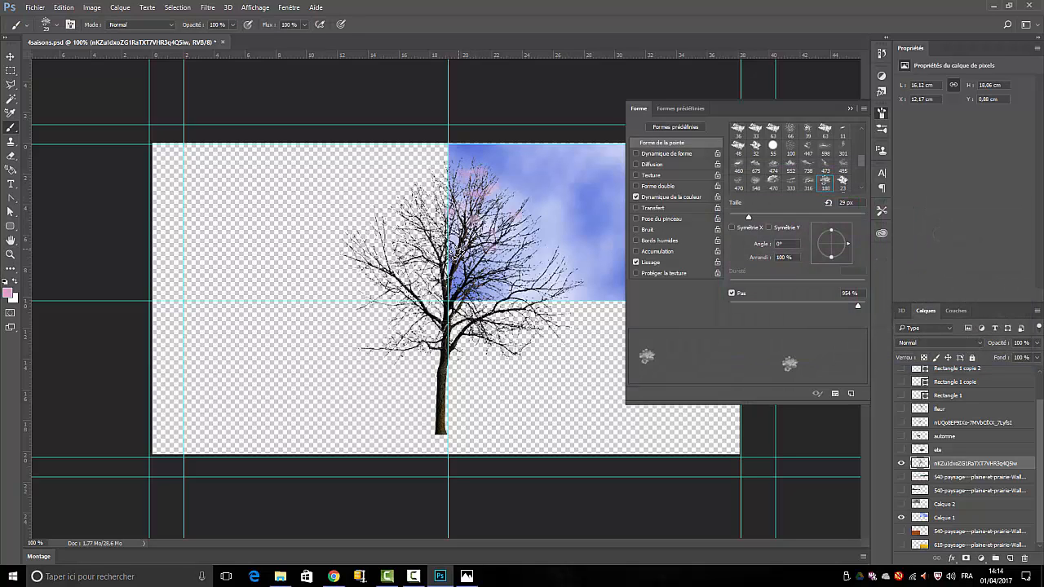
click(457, 256)
click(465, 249)
click(483, 242)
click(478, 282)
click(499, 273)
click(520, 243)
click(519, 222)
click(520, 208)
click(492, 234)
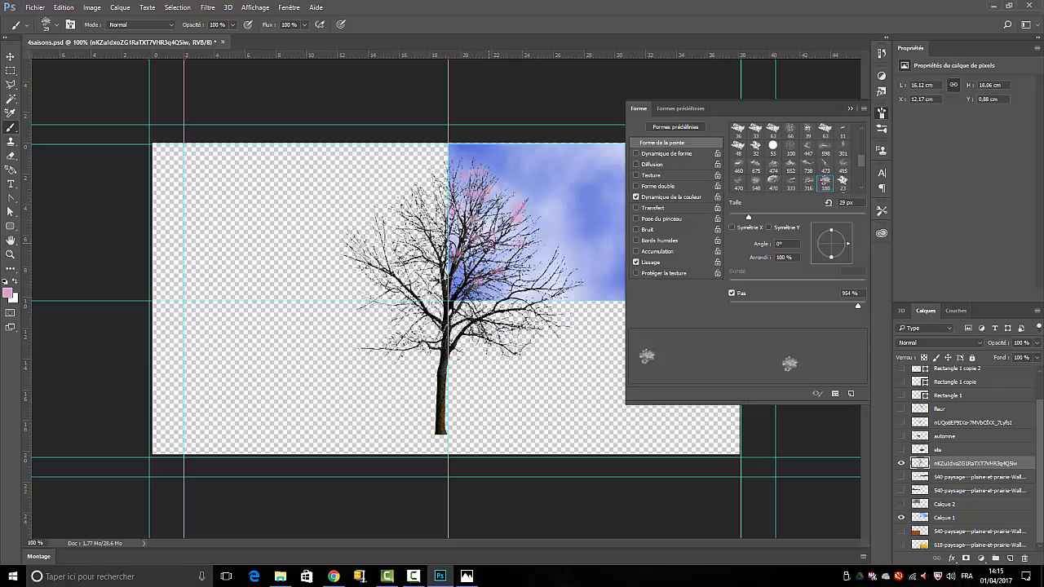
click(531, 259)
click(500, 279)
click(456, 283)
click(470, 252)
click(491, 252)
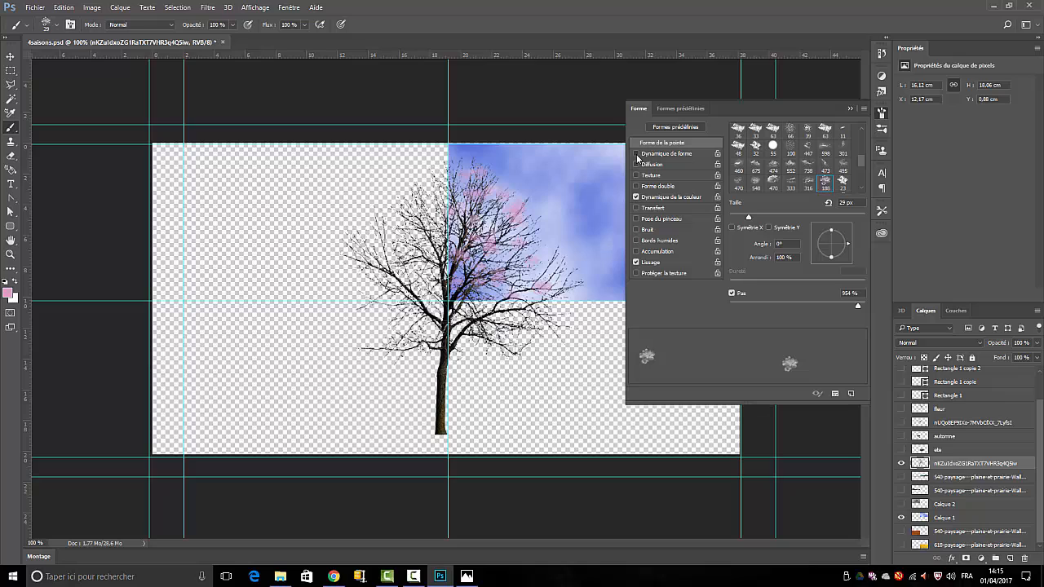
Step: Enable Shape Dynamics for the blossom brush and set its size variation to 14%
click(682, 159)
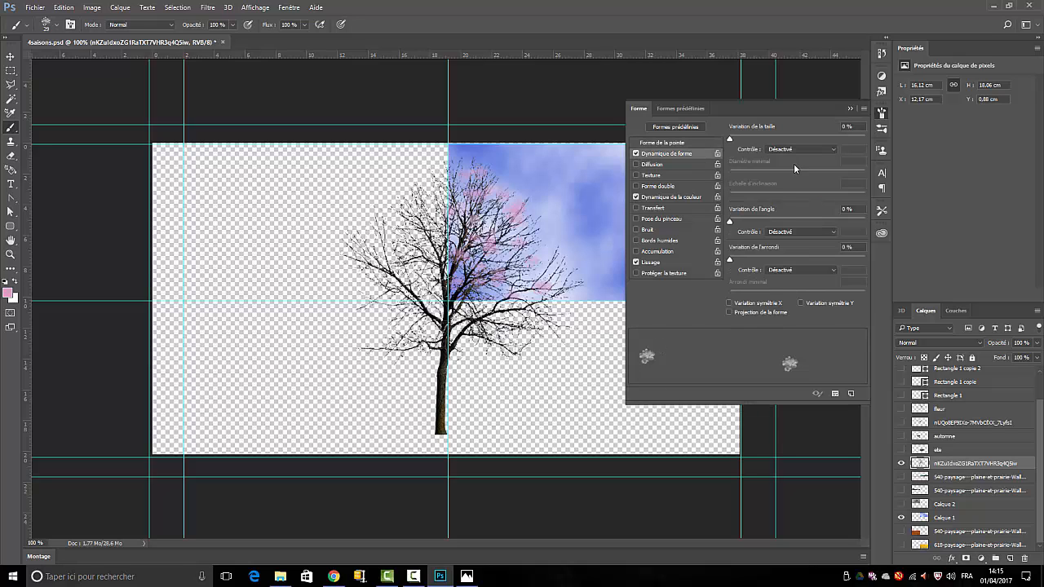
drag(728, 142, 750, 143)
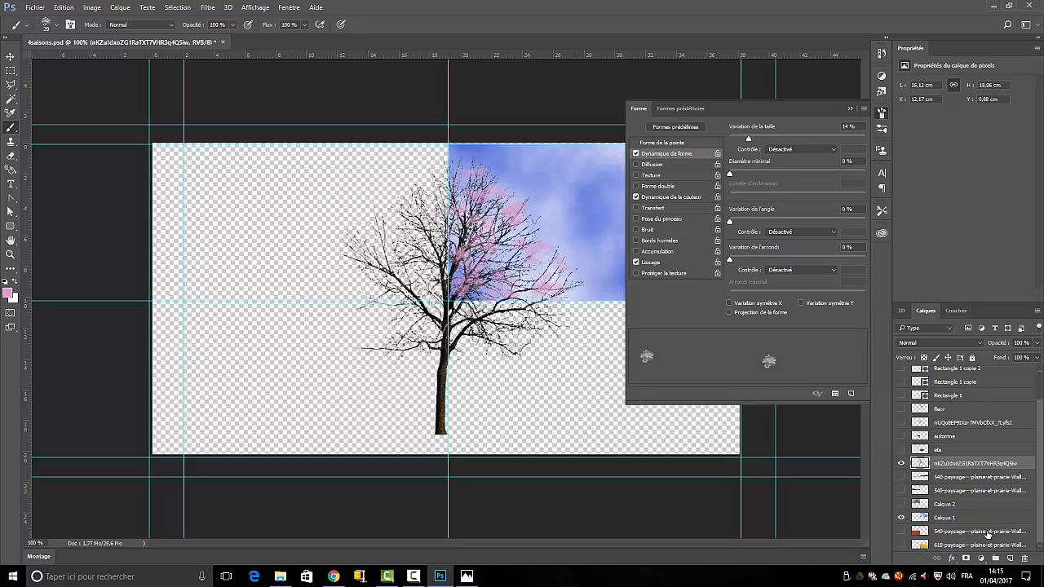
Step: Show the red and yellow prairie layers and close the brush settings panel group
click(901, 531)
click(901, 544)
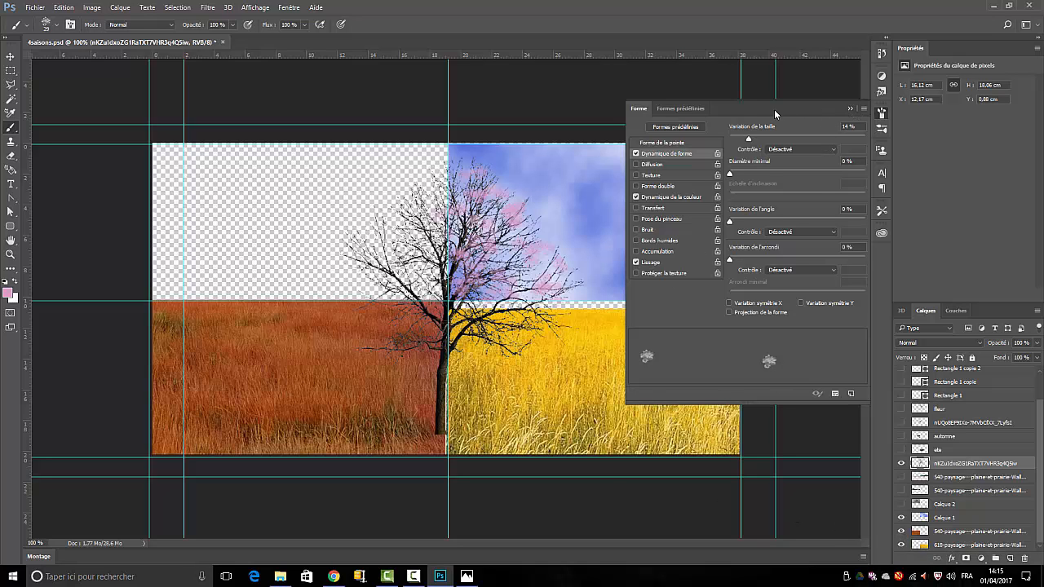
right_click(881, 115)
click(882, 174)
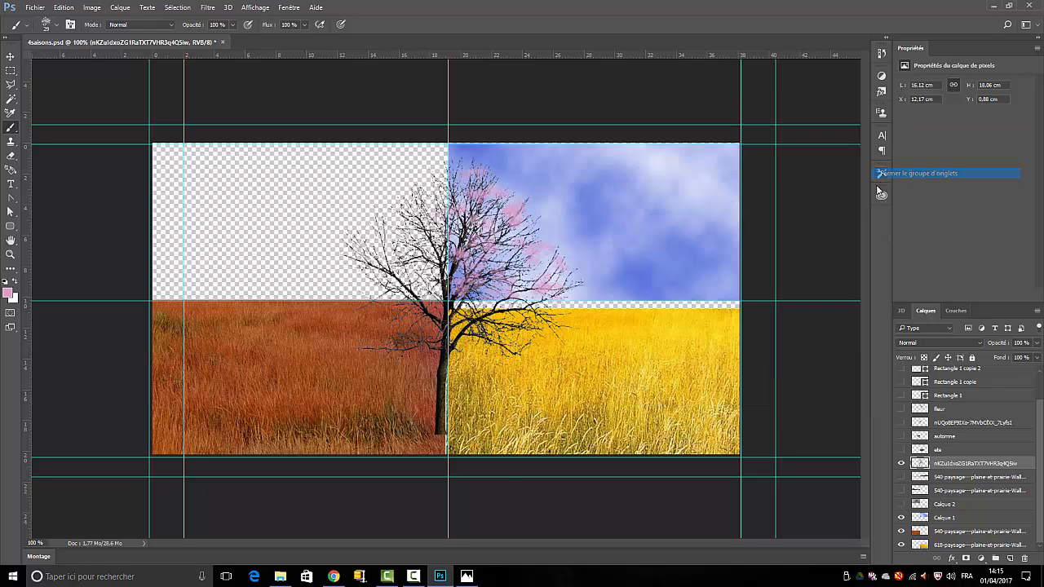
Step: Move the tree layer slightly right to X 12.49 cm, bringing its trunk onto the central vertical guide
click(10, 56)
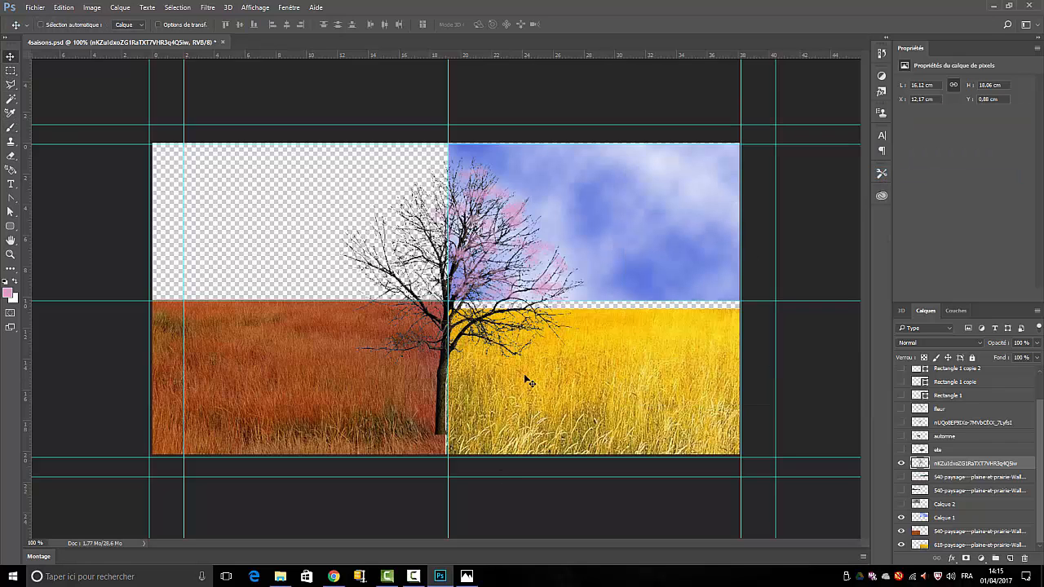
drag(558, 365, 563, 365)
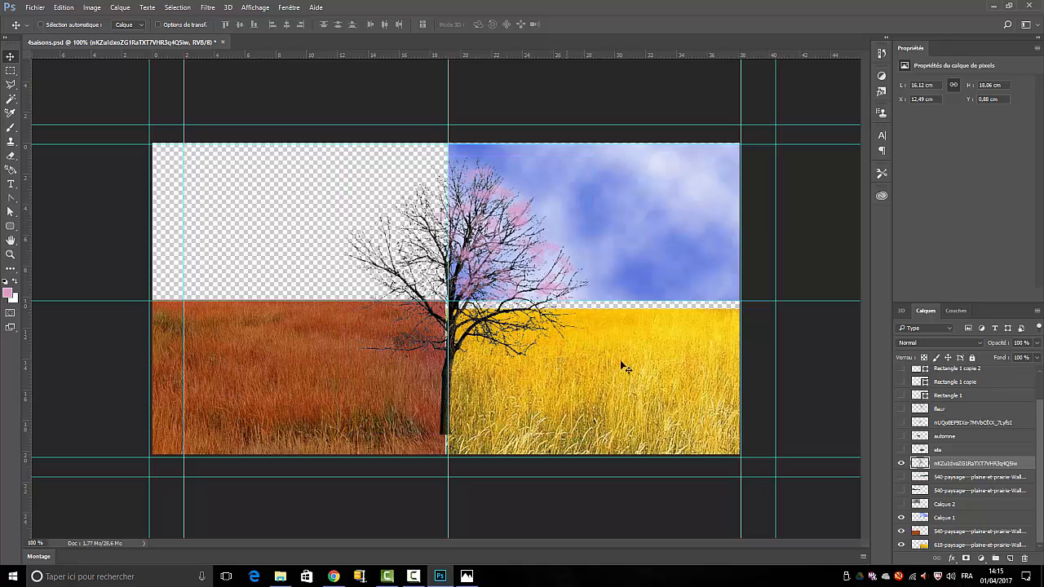
Step: Select the yellow prairie layer and view its source photo, 618-paysage---plaine-et-prairie-WallFizz.jpg, in the aide folder
click(958, 545)
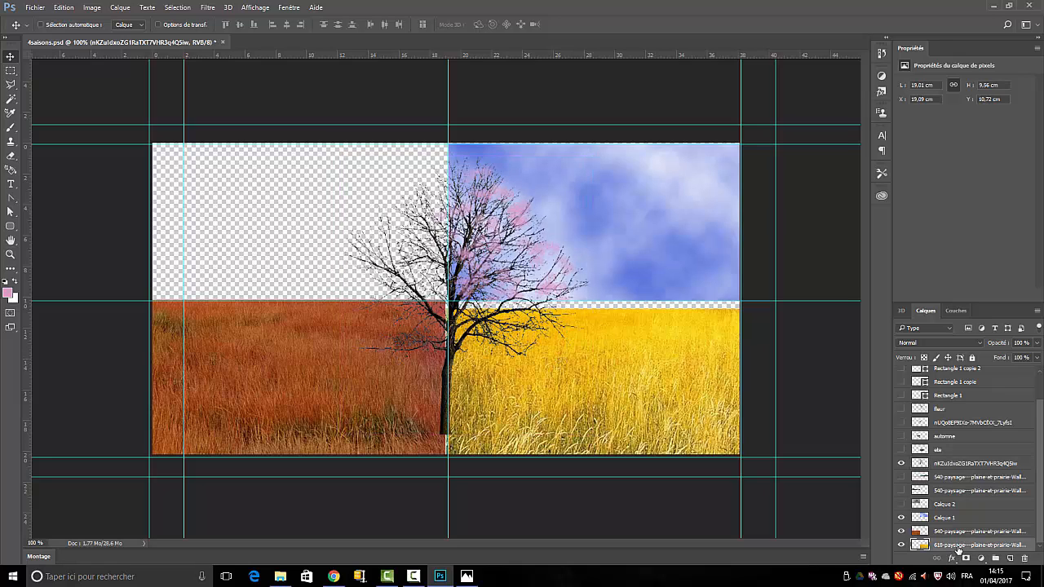
click(280, 577)
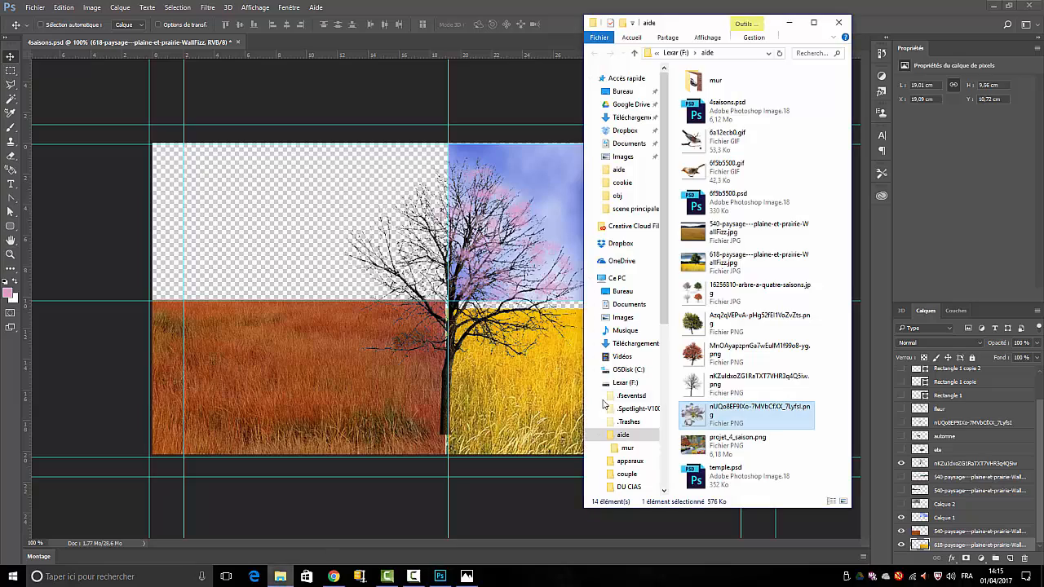
double_click(723, 264)
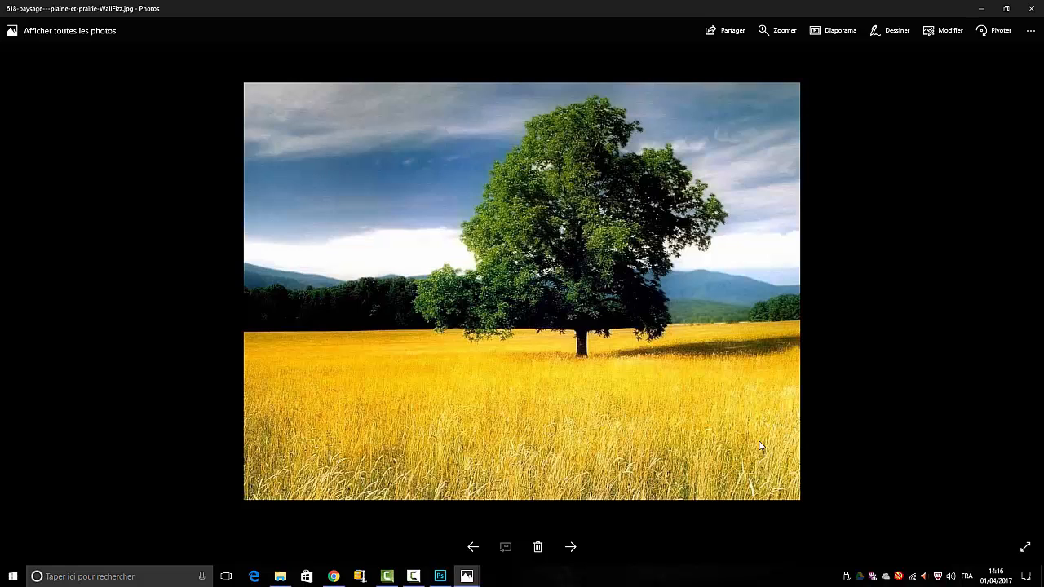
click(1031, 8)
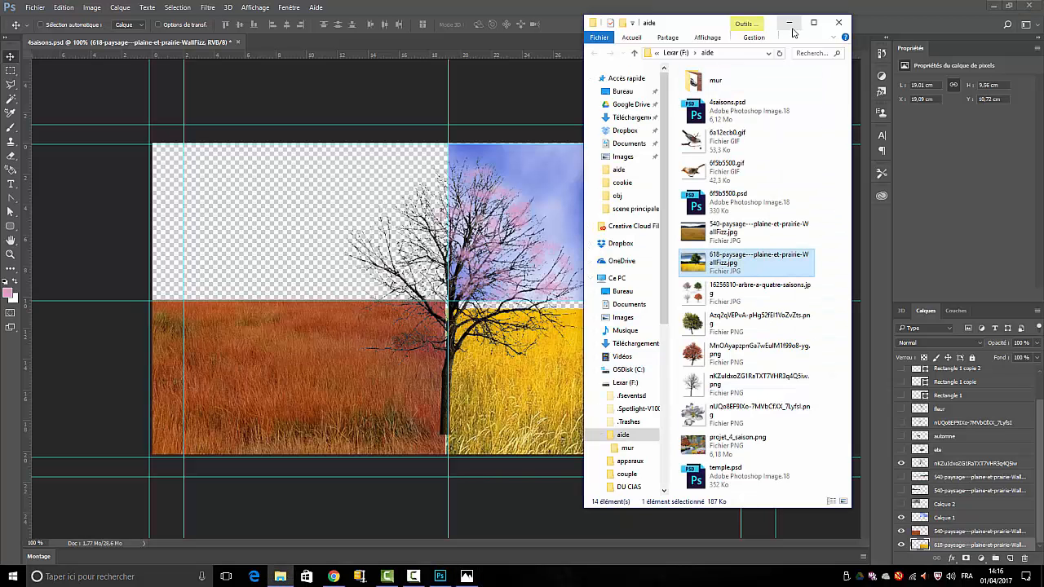
click(790, 22)
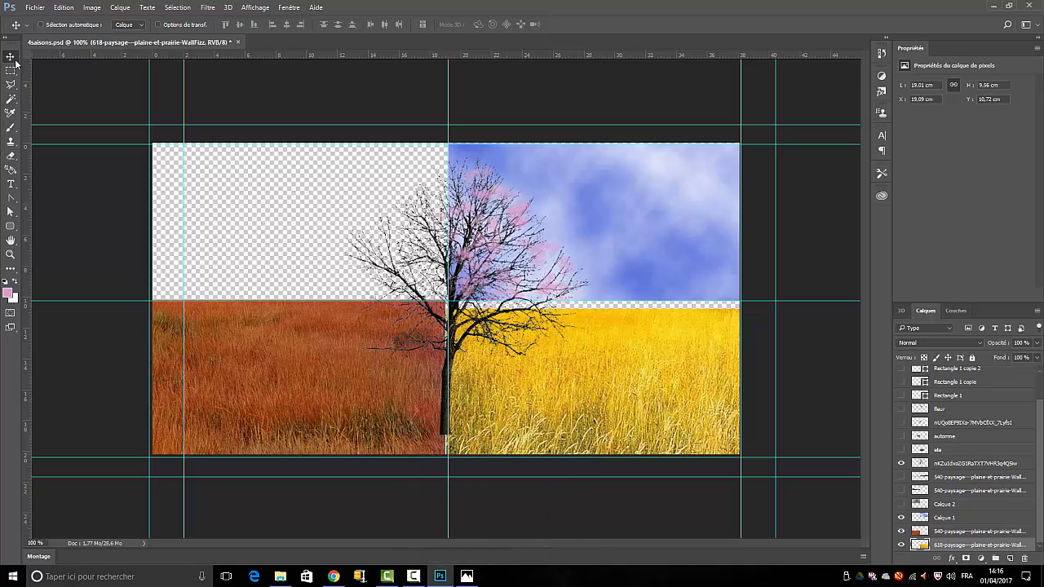
Step: Move the yellow prairie up to the horizontal guide at Y 10.16 cm and stretch it to 100.37% width and 107.38% height
drag(678, 393, 676, 384)
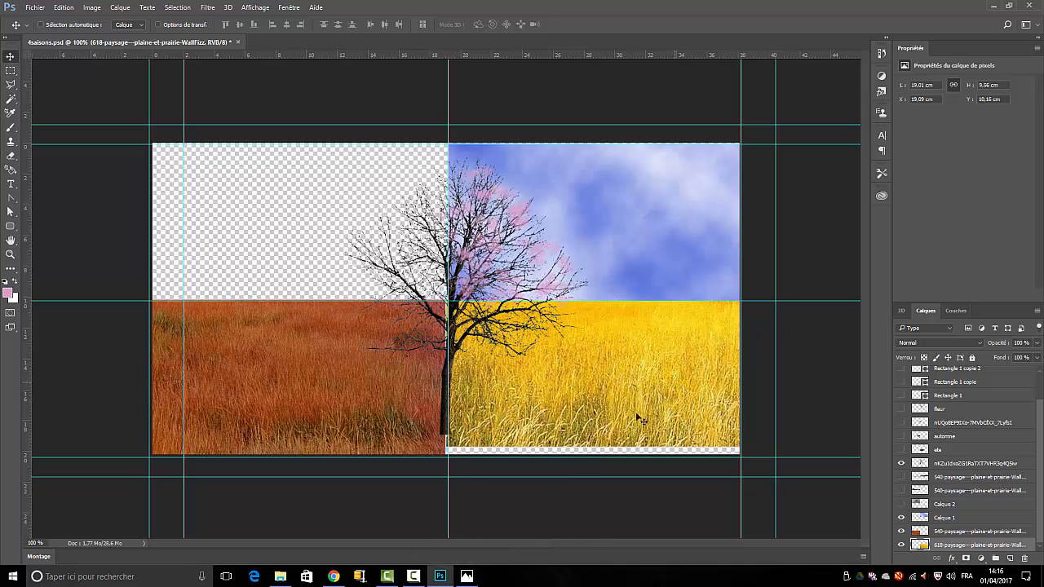
click(63, 9)
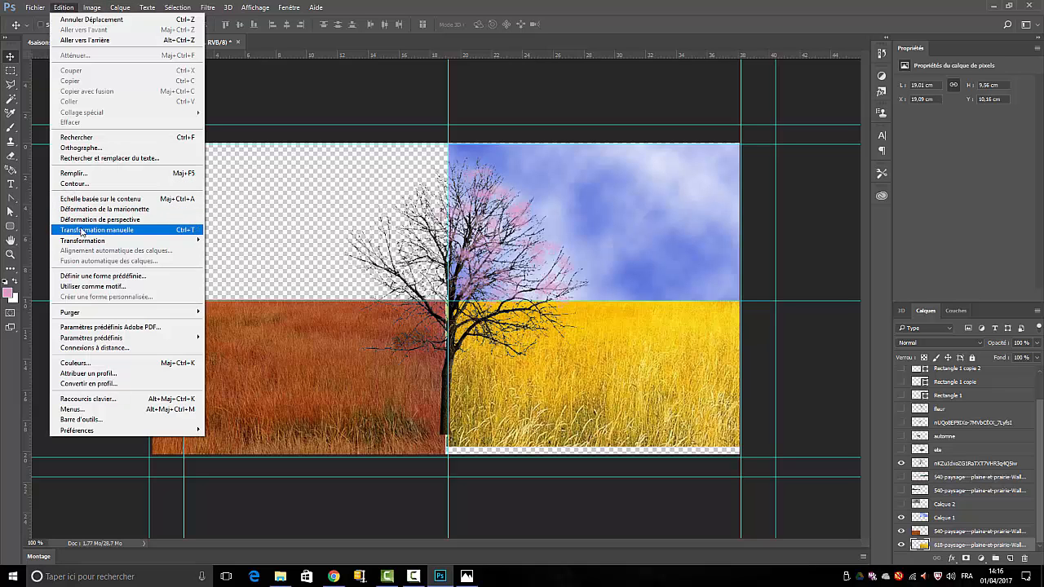
click(82, 232)
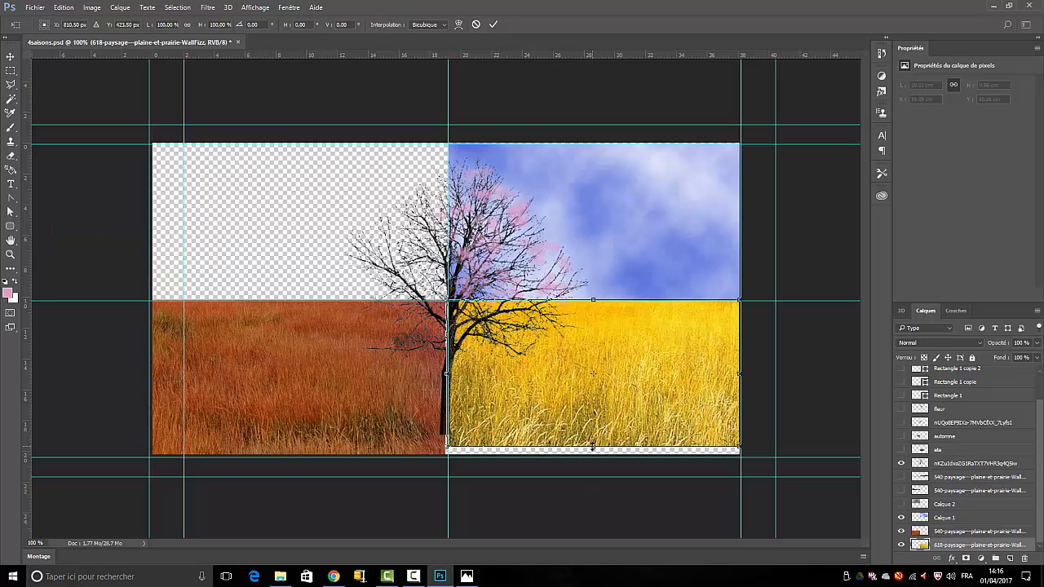
drag(593, 448, 592, 458)
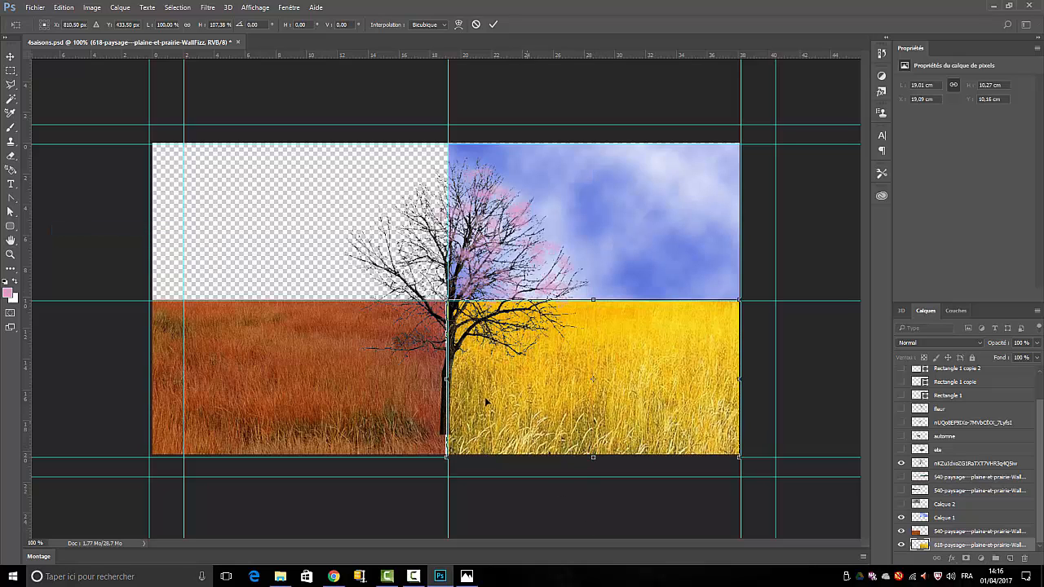
drag(446, 380, 445, 380)
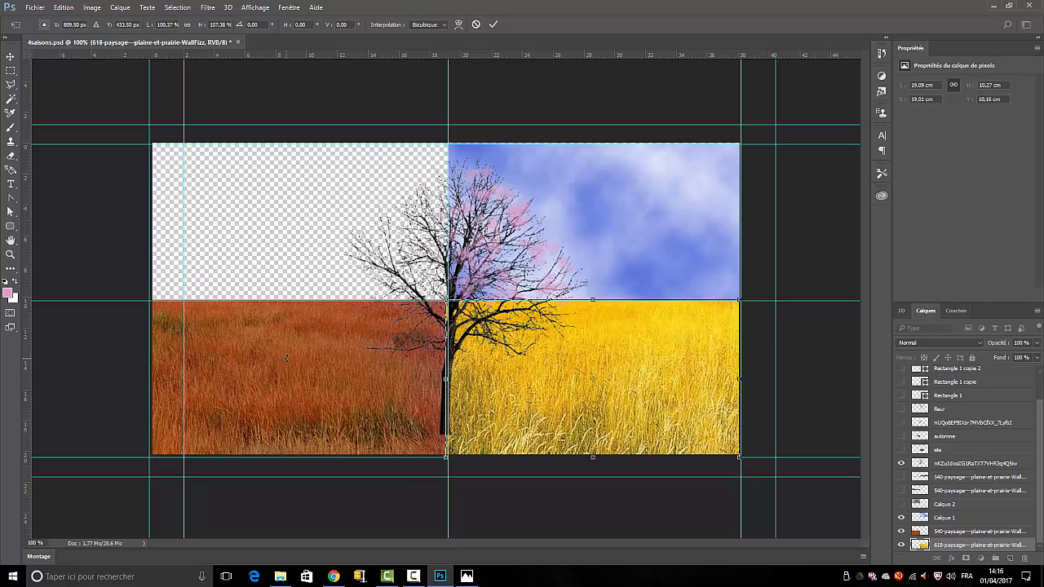
Step: View the red prairie's source photo, 540-paysage---plaine-et-prairie-WallFizz.jpg, and apply the pending transformation of the yellow prairie
click(280, 577)
double_click(728, 232)
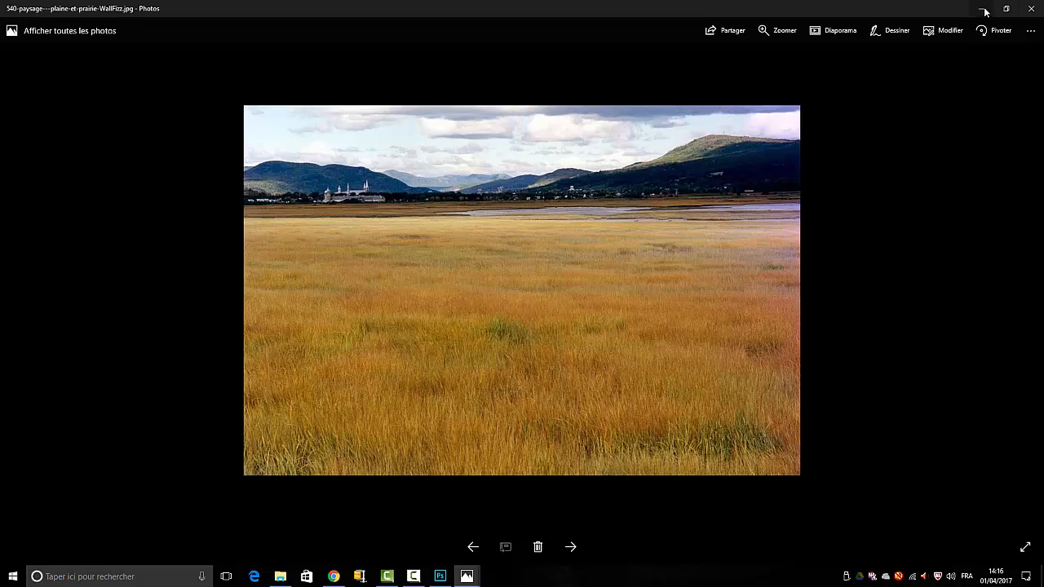
click(1031, 8)
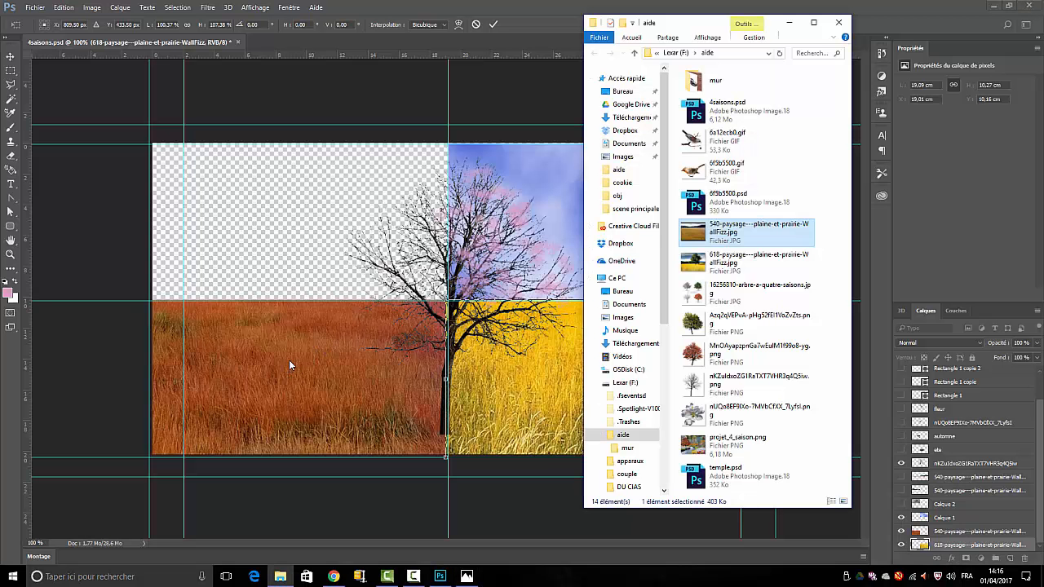
click(789, 23)
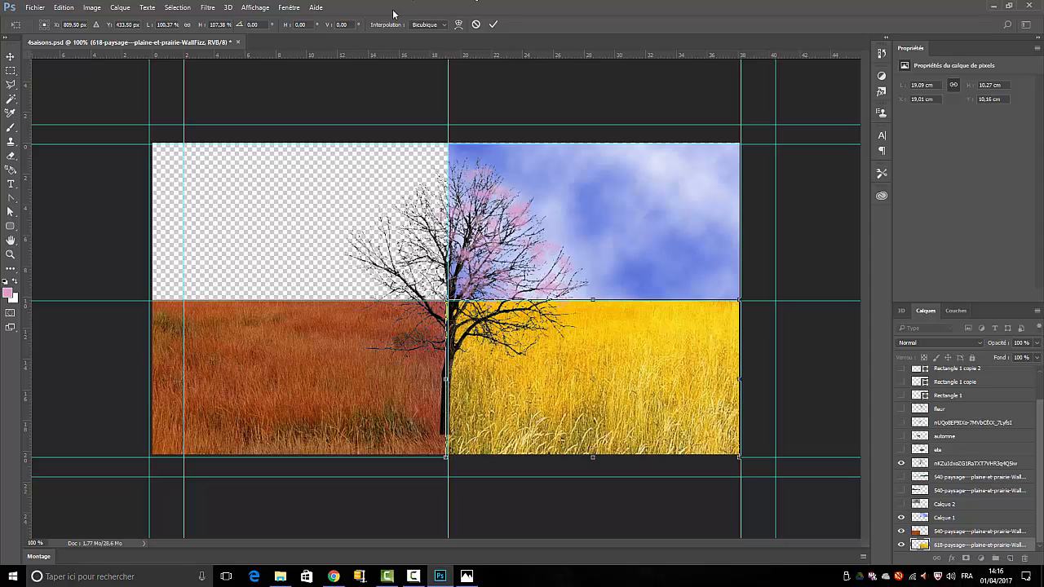
click(493, 24)
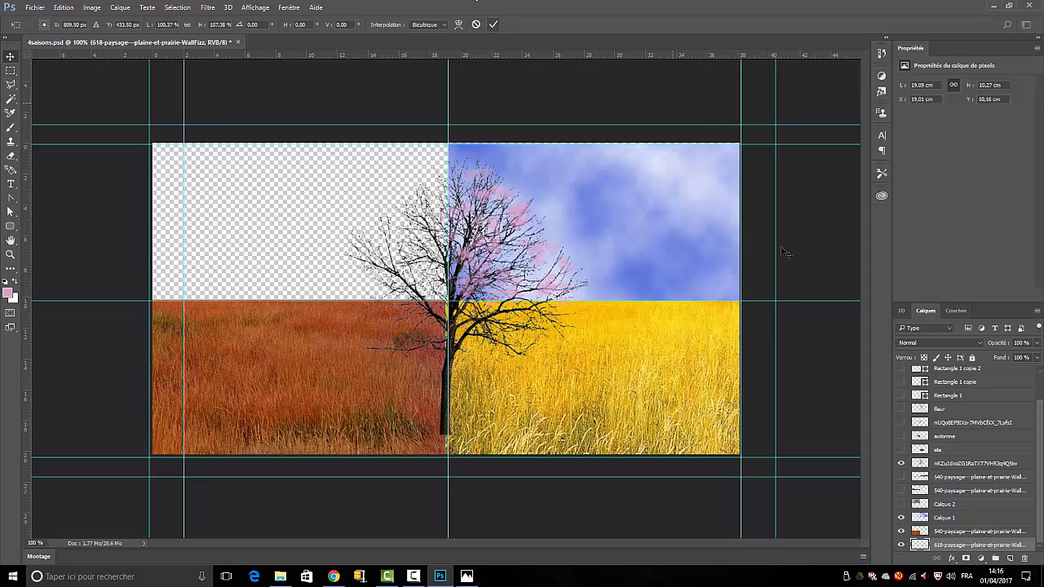
Step: Try darkening the red prairie layer with a Hue/Saturation adjustment at lightness -33
click(951, 534)
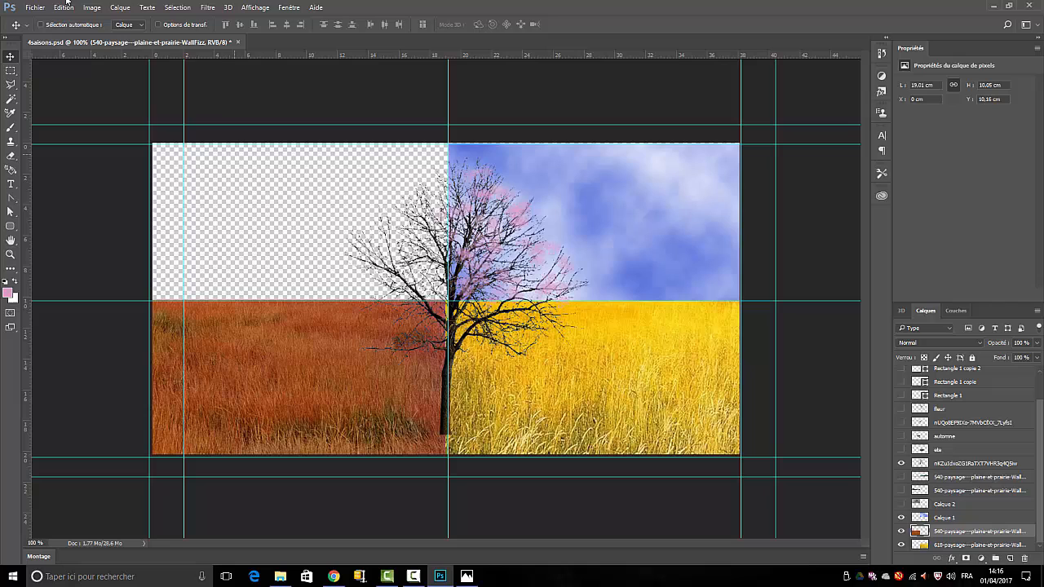
click(120, 8)
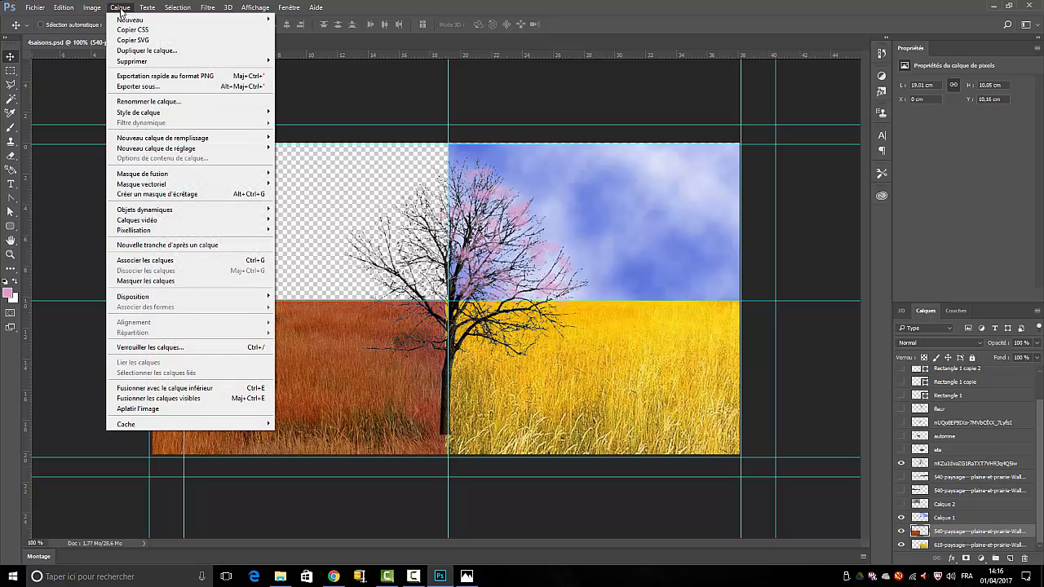
mouse_move(91, 8)
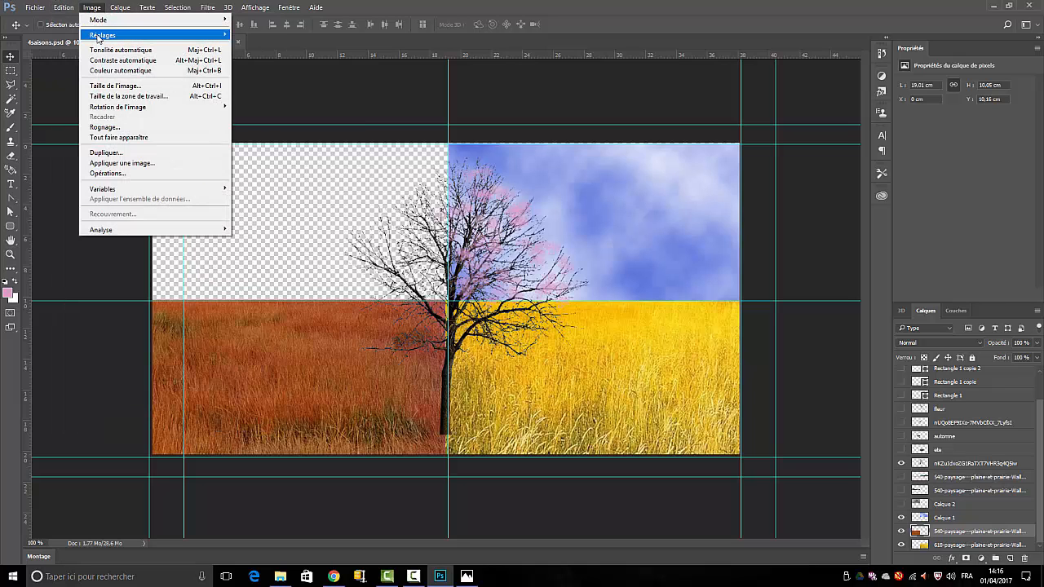
mouse_move(99, 38)
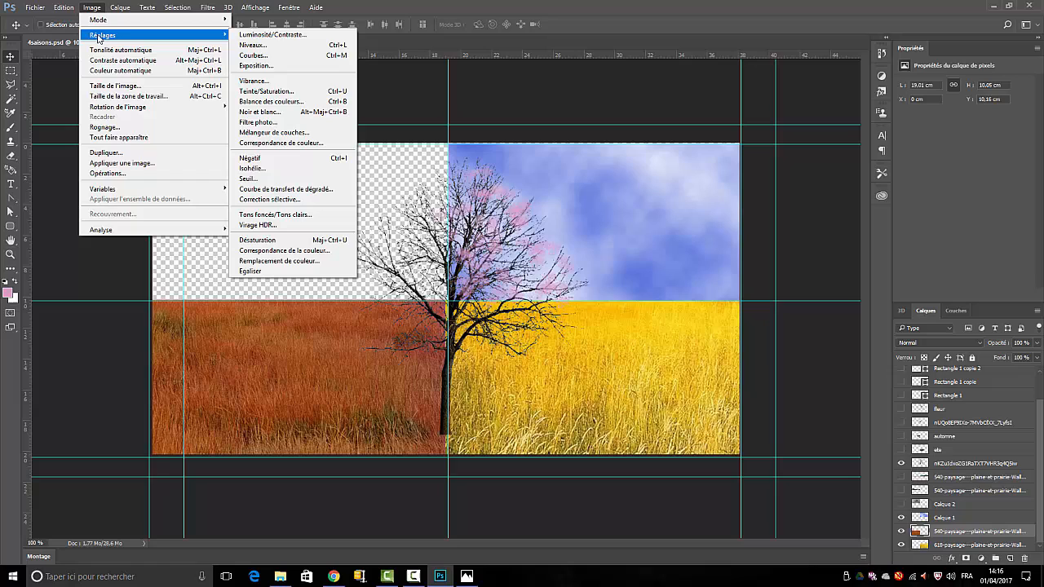
click(265, 94)
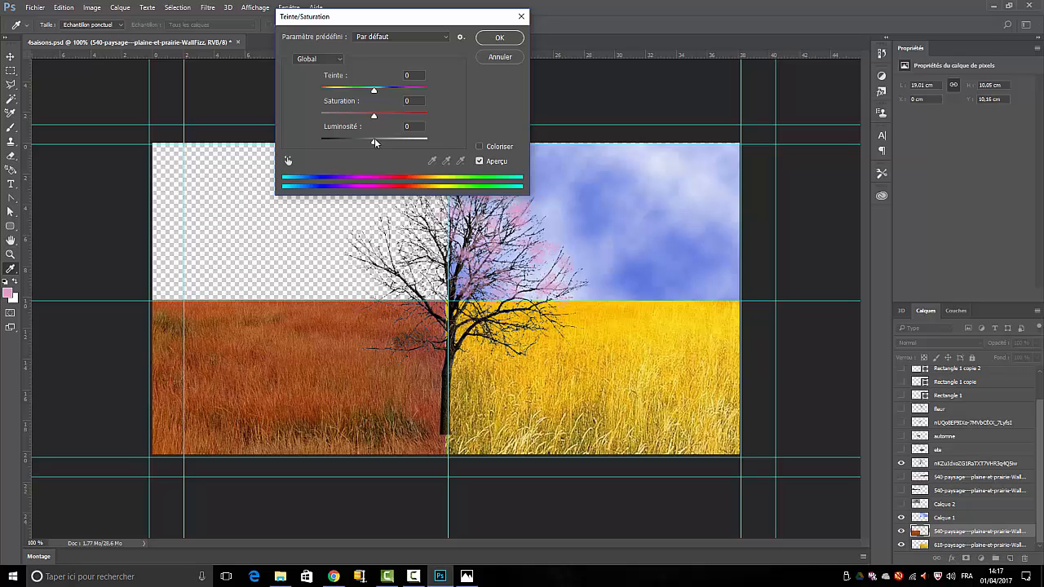
drag(374, 144, 371, 143)
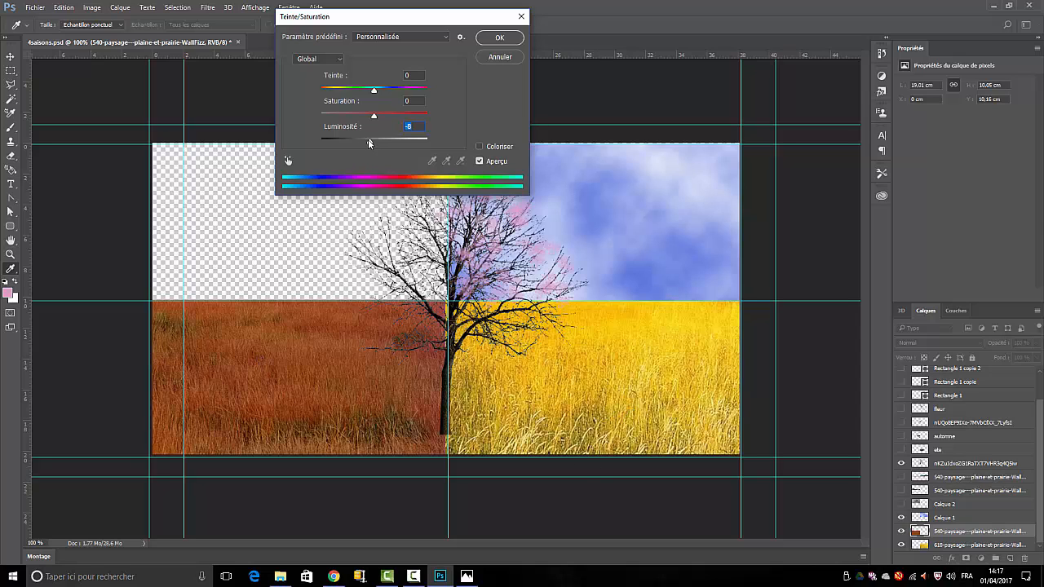
mouse_move(368, 142)
mouse_down()
mouse_move(330, 145)
mouse_move(356, 146)
mouse_up()
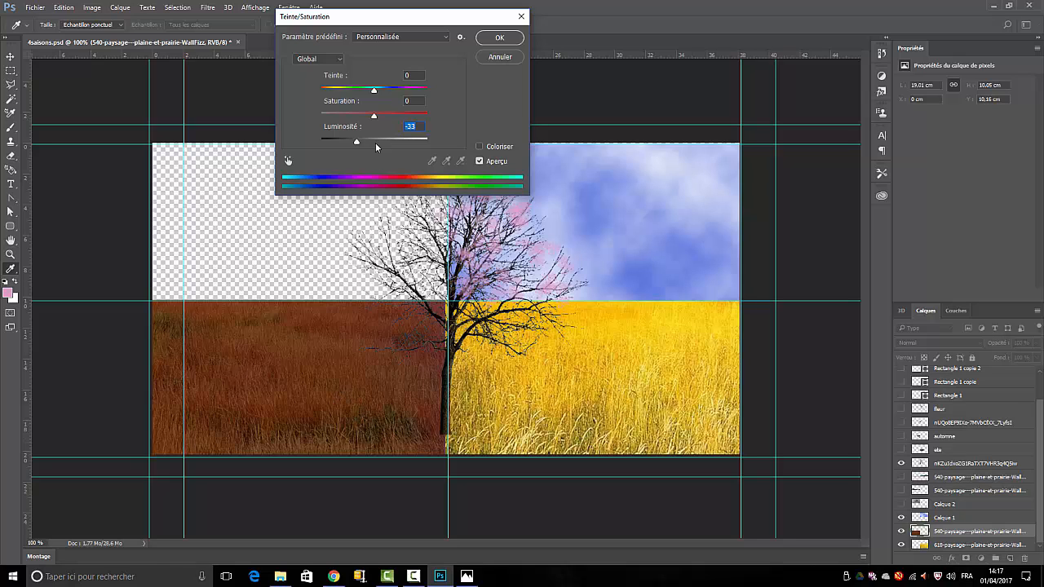
click(499, 59)
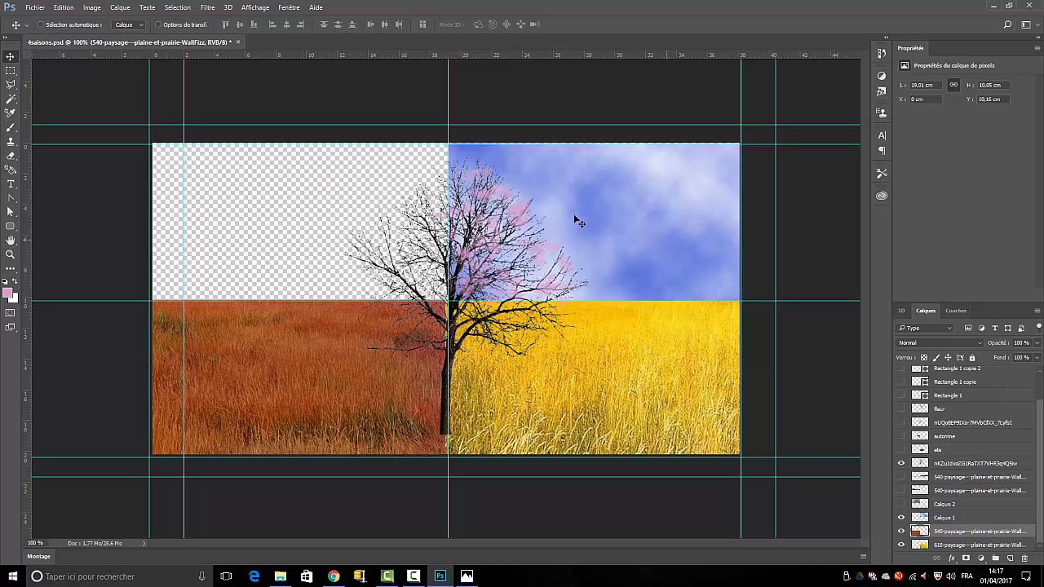
Step: Preview the grey cloudy sky layer Calque 2, and hide both it and the blue sky layer Calque 1
click(901, 505)
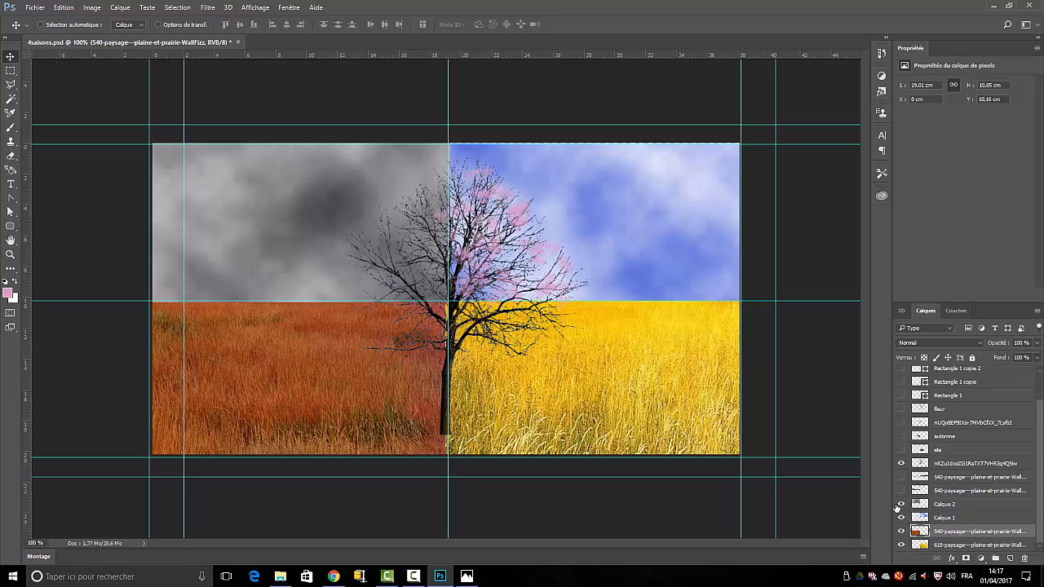
click(900, 504)
click(902, 518)
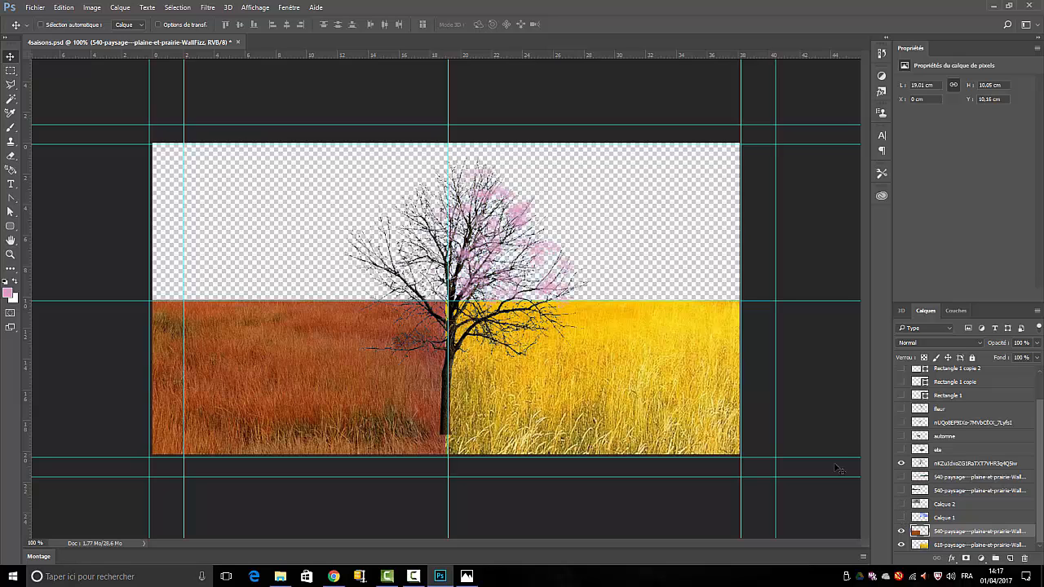
Step: Set the foreground colour to a soft sky blue with hue 216
click(8, 293)
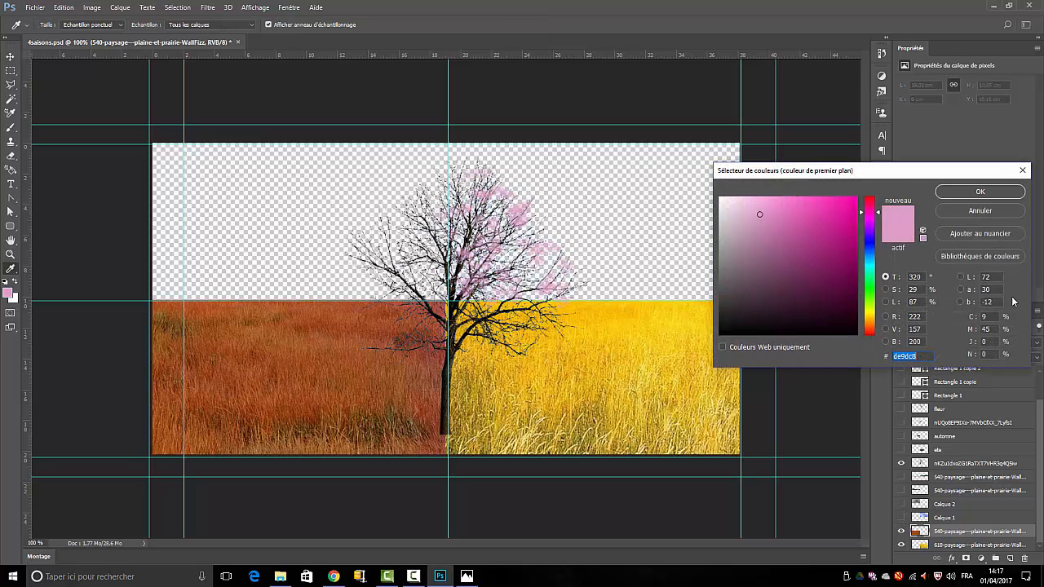
click(870, 253)
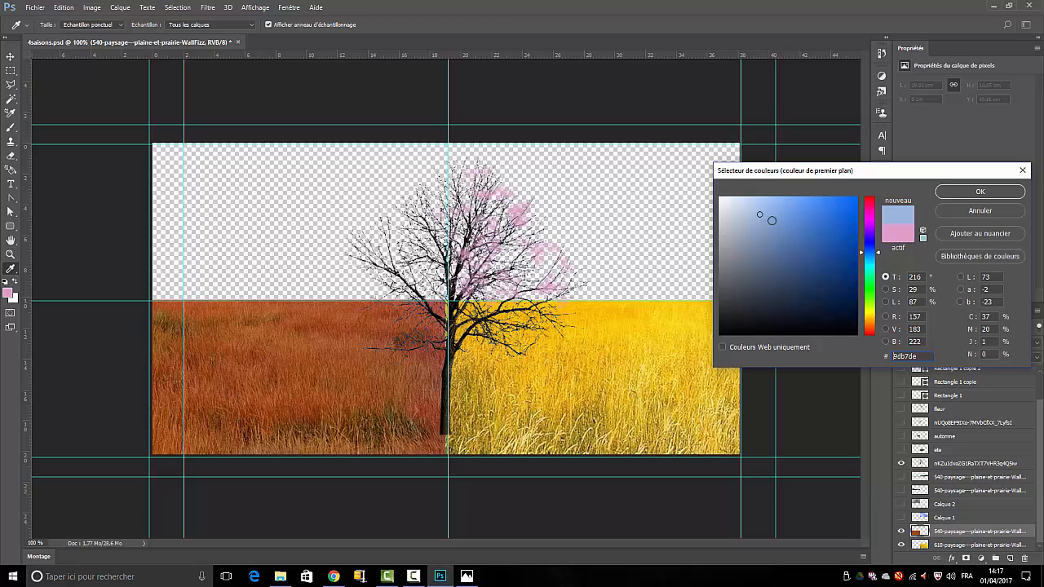
click(775, 225)
click(990, 193)
key(v)
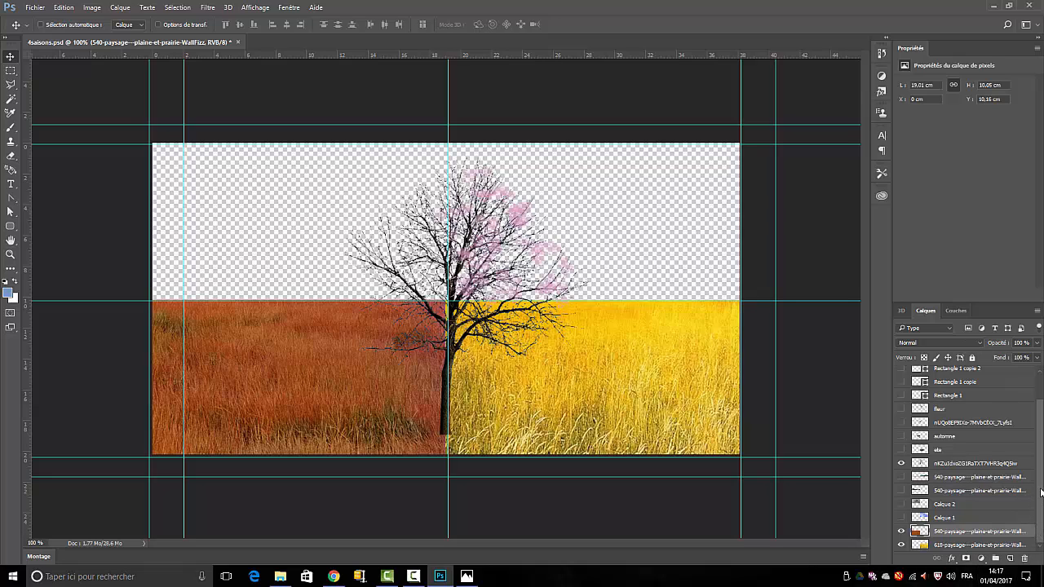
Step: Add a new layer above the red prairie and fill it with the Clouds render filter
click(1010, 559)
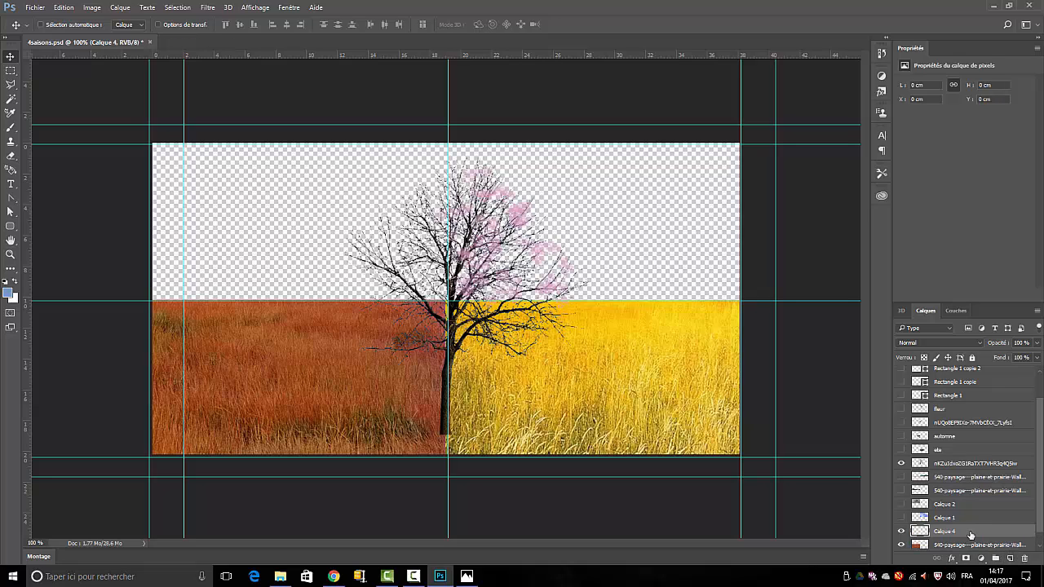
click(208, 8)
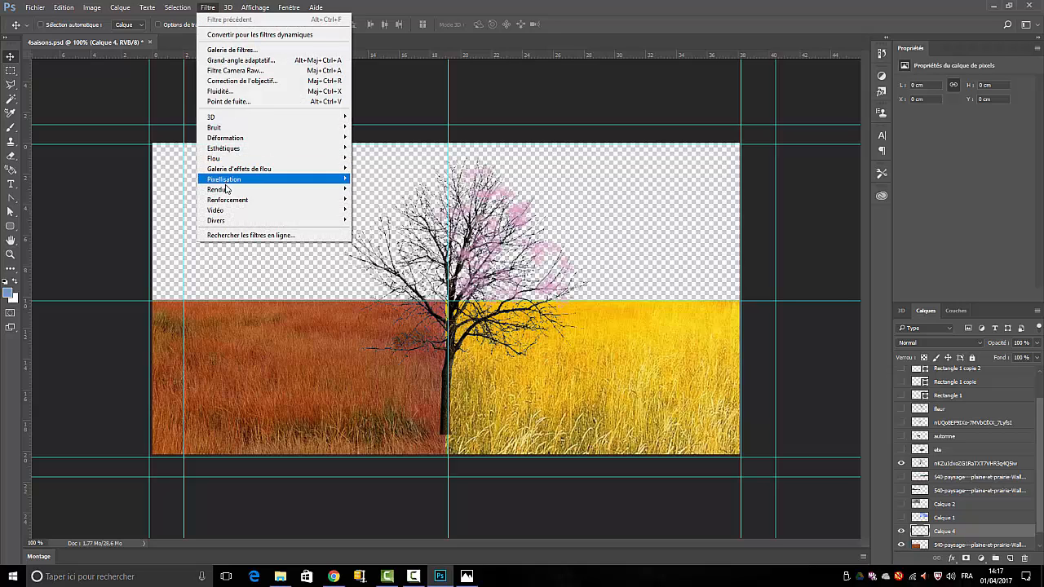
mouse_move(225, 192)
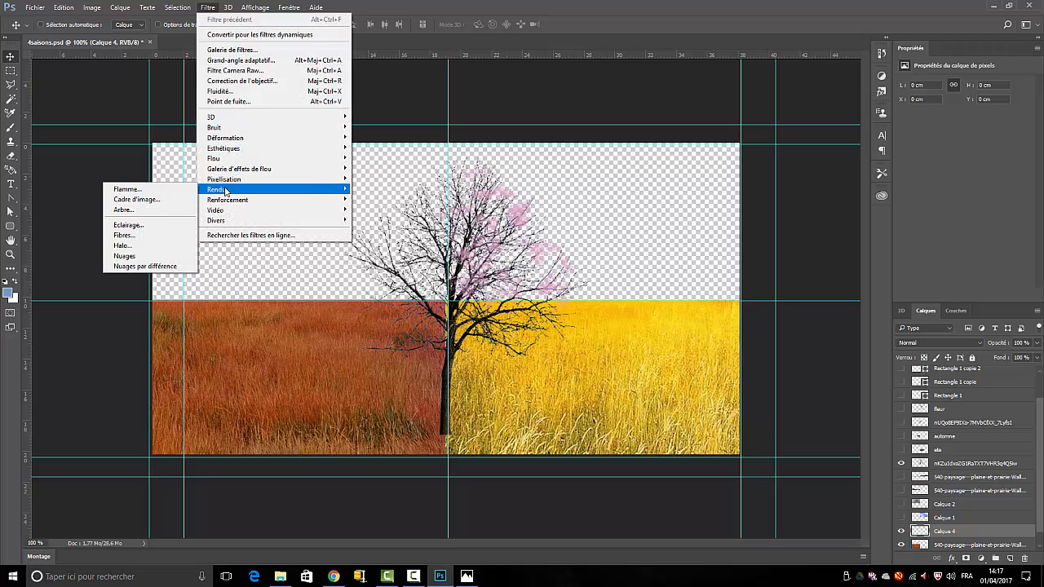
click(124, 257)
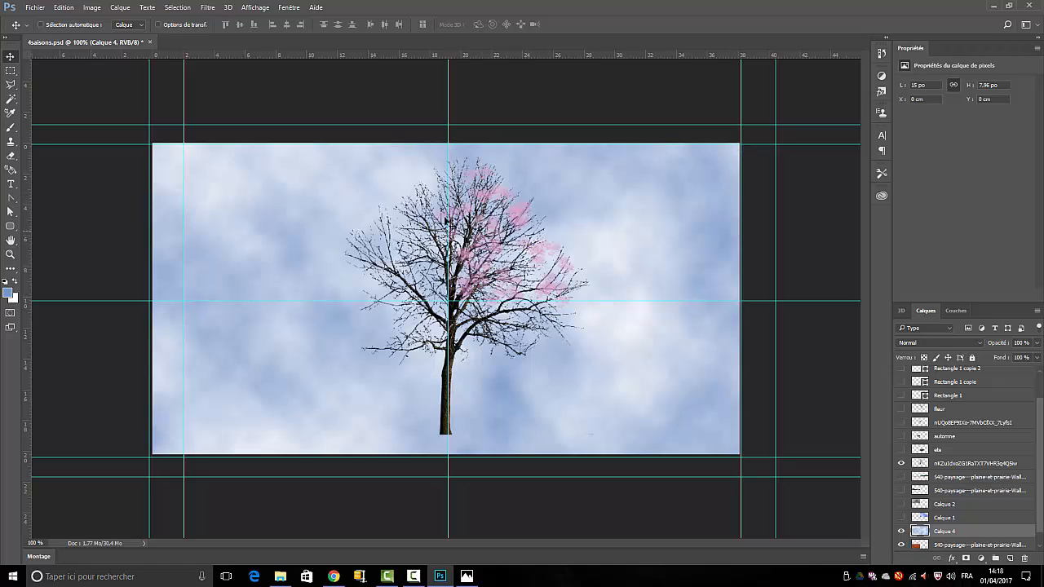
Step: Erase the clouds on Calque 4 everywhere outside the upper-right quadrant, using a rectangular selection on the guides and inverting it
click(10, 71)
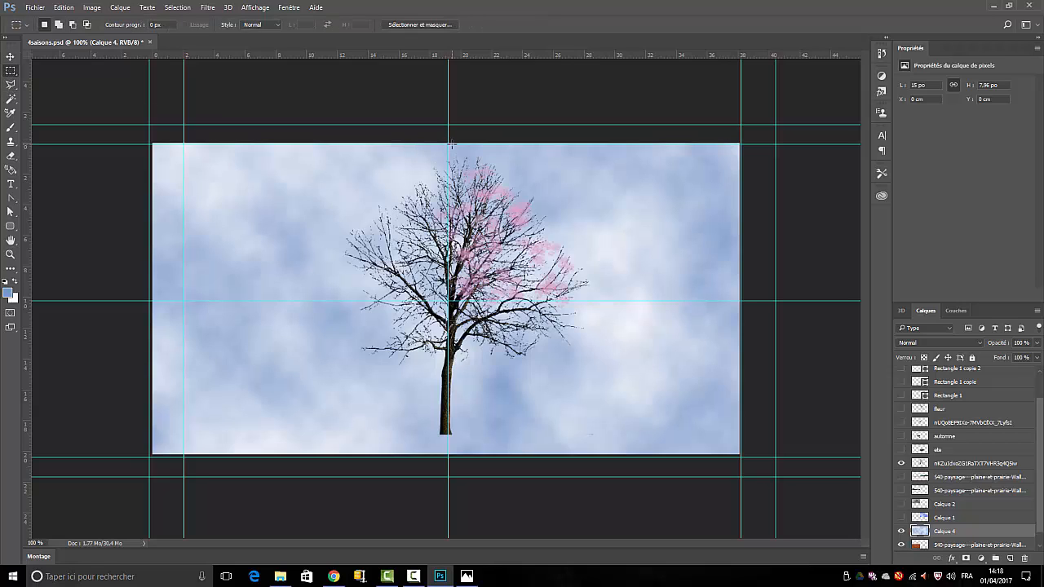
drag(449, 144, 743, 299)
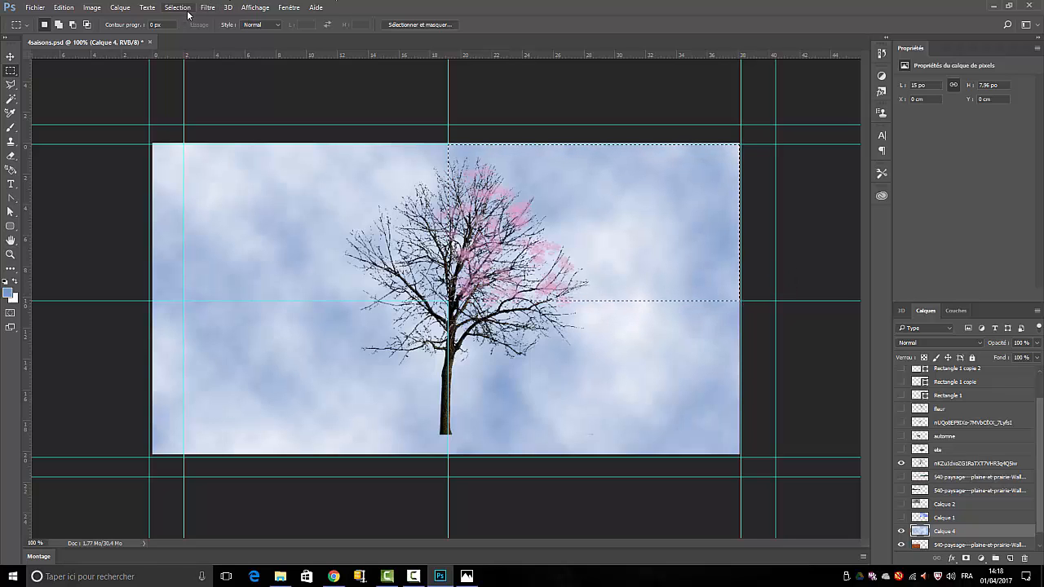
click(174, 11)
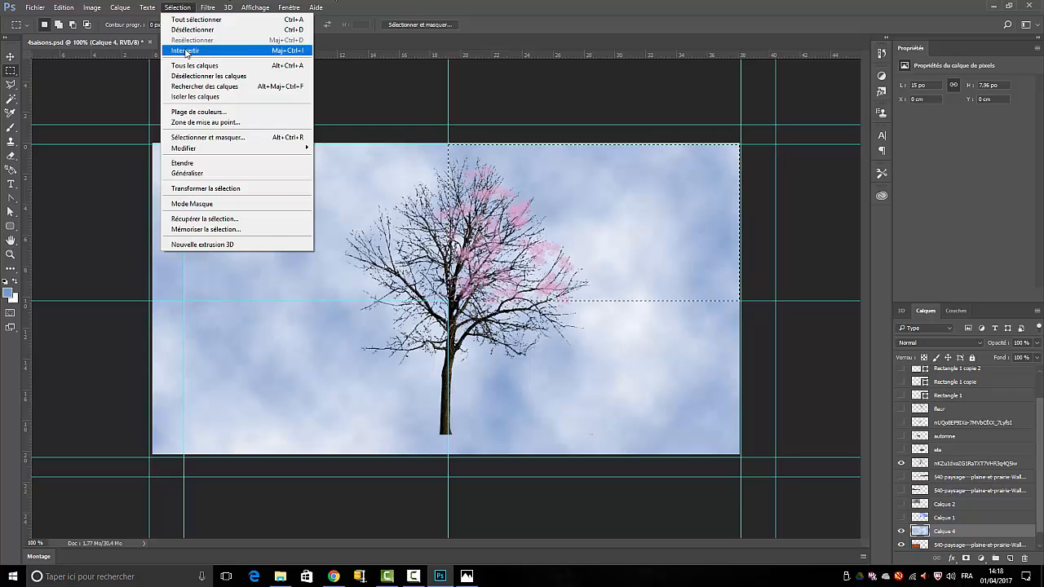
click(188, 52)
click(63, 8)
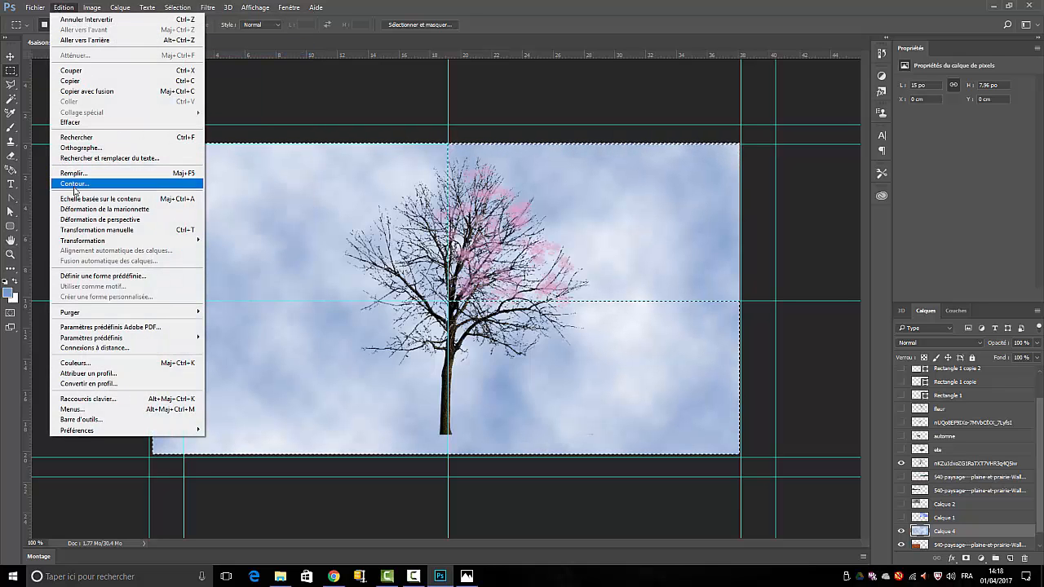
click(71, 122)
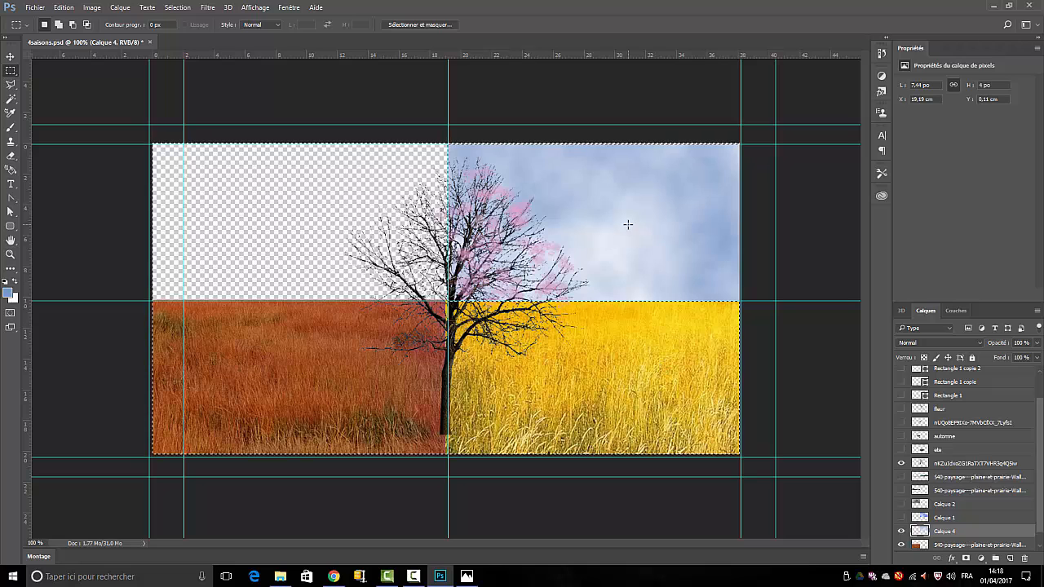
Step: Show the grey sky layer Calque 2 plus the summer and autumn foliage layers, and deselect the selected area
click(902, 505)
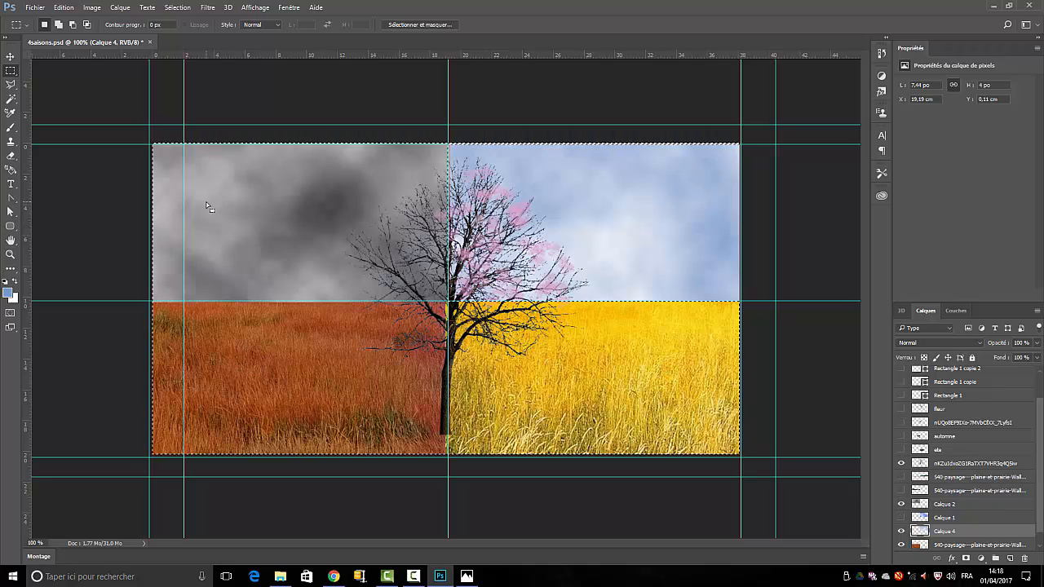
click(214, 10)
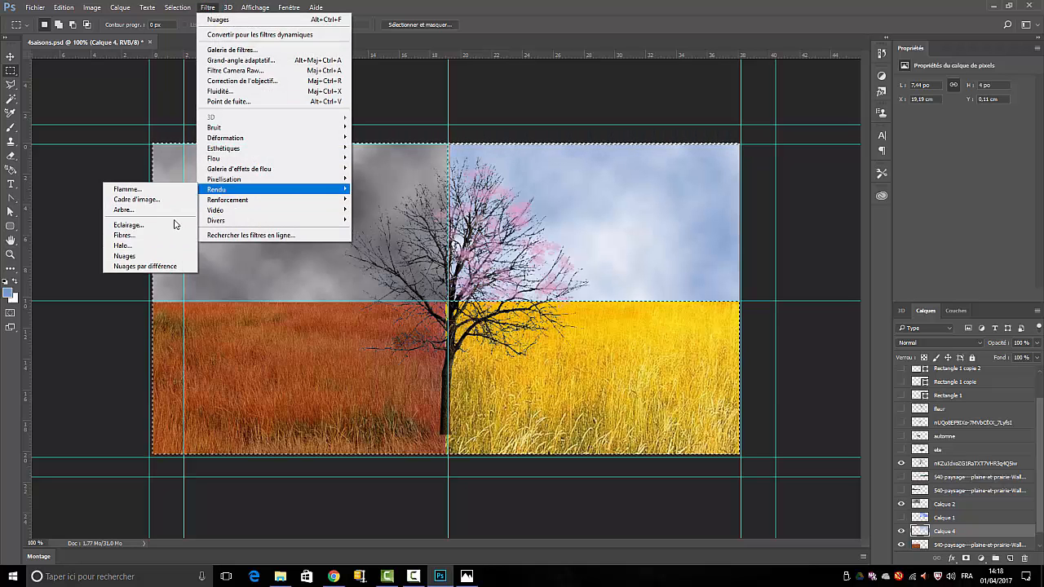
mouse_move(148, 7)
click(799, 97)
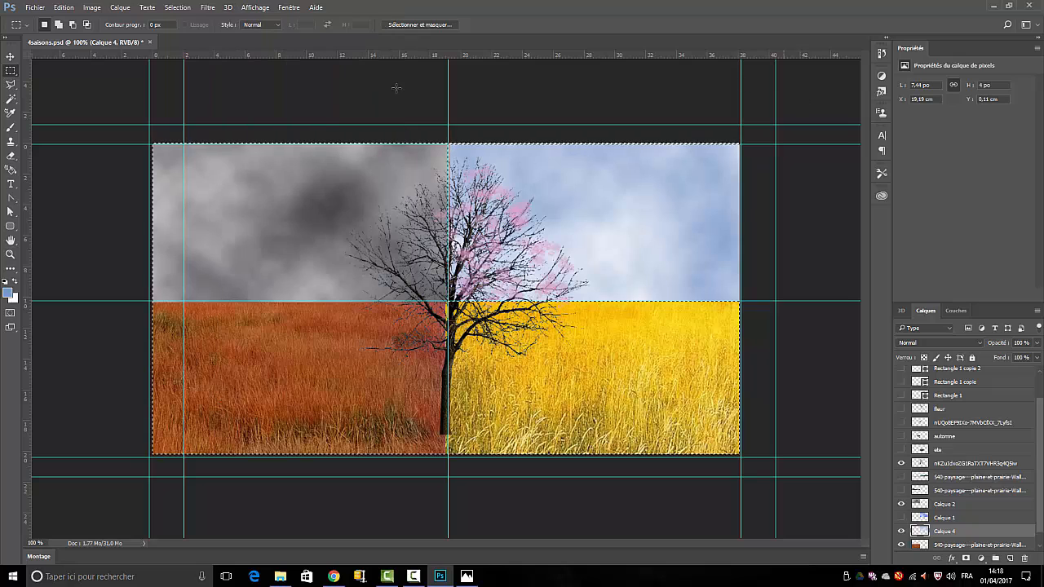
click(178, 7)
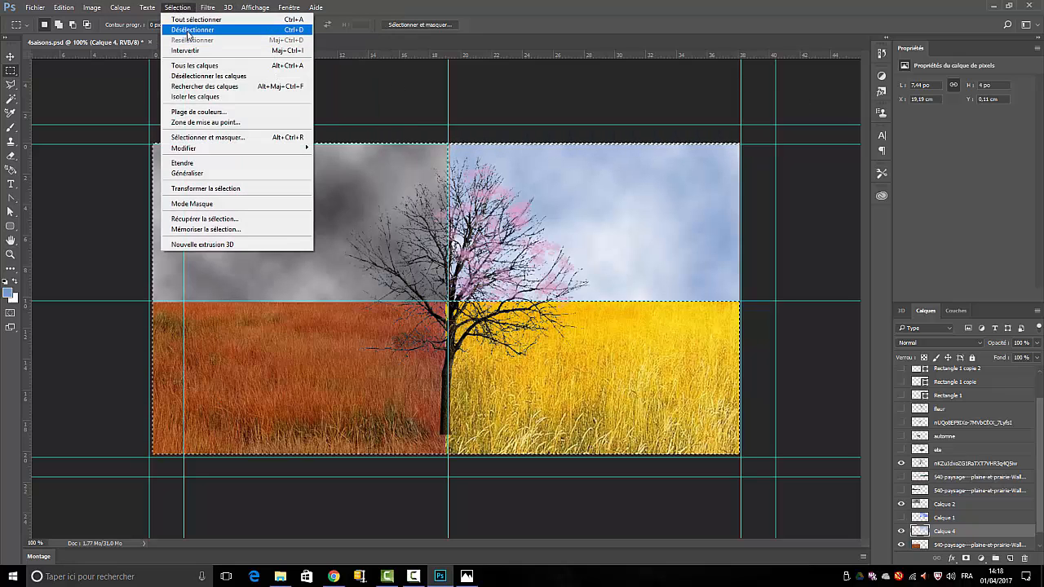
click(193, 30)
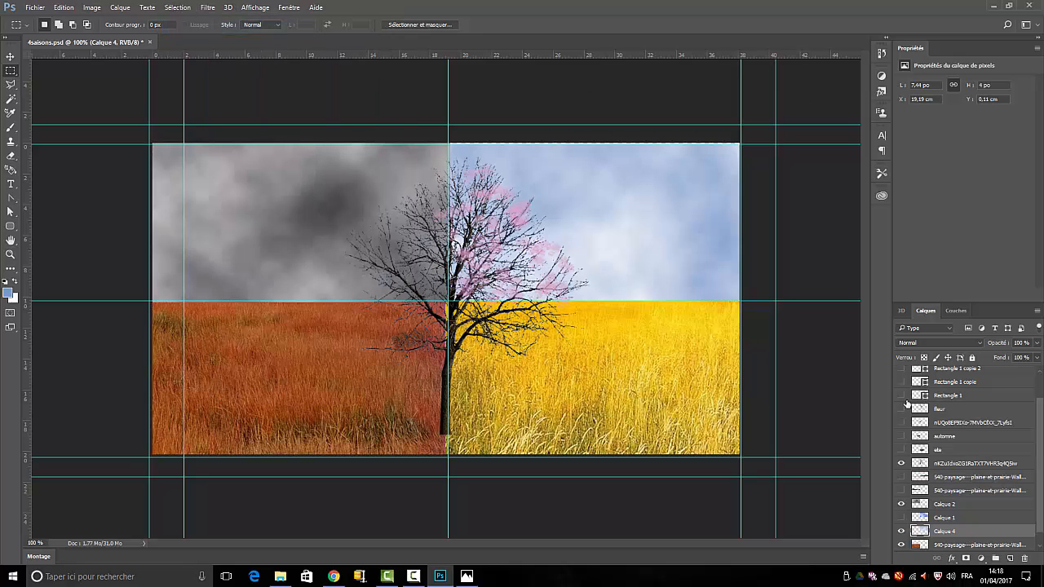
click(901, 450)
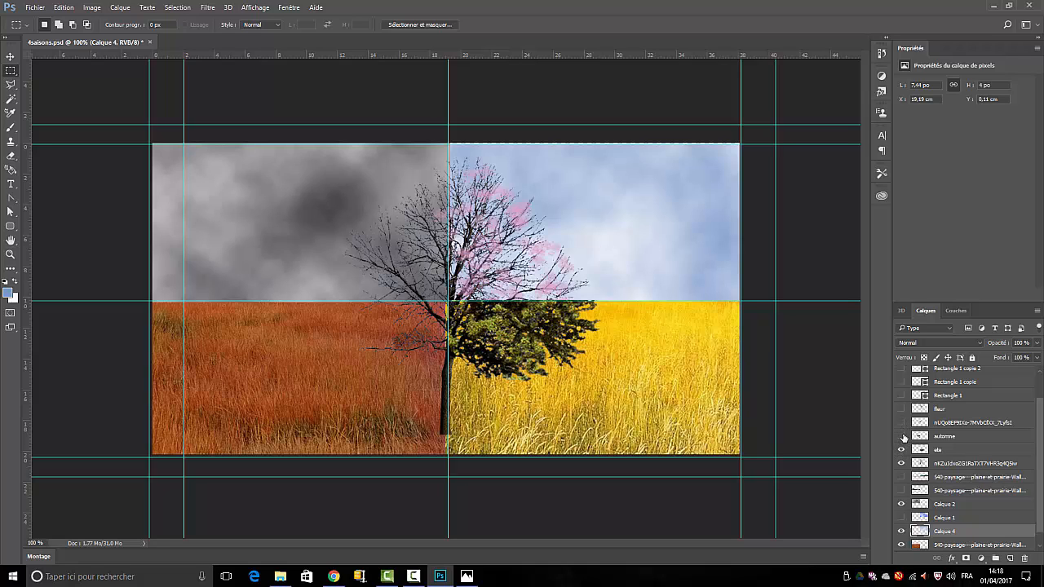
click(902, 437)
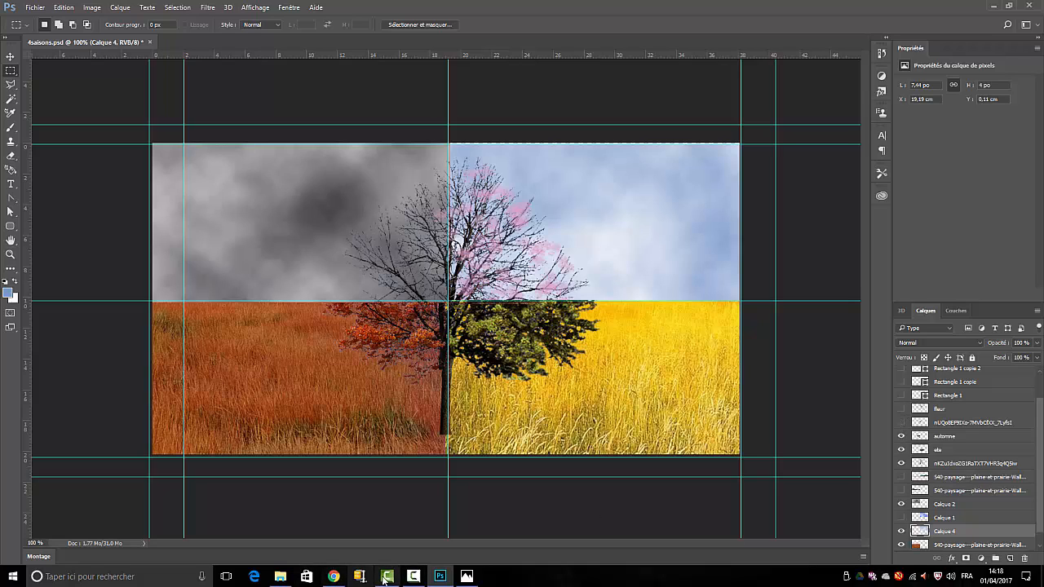
Step: Switch to the aide folder in File Explorer and view the source photo 540-paysage---plaine-et-prairie-WallFizz.jpg, closing the viewer again
click(283, 579)
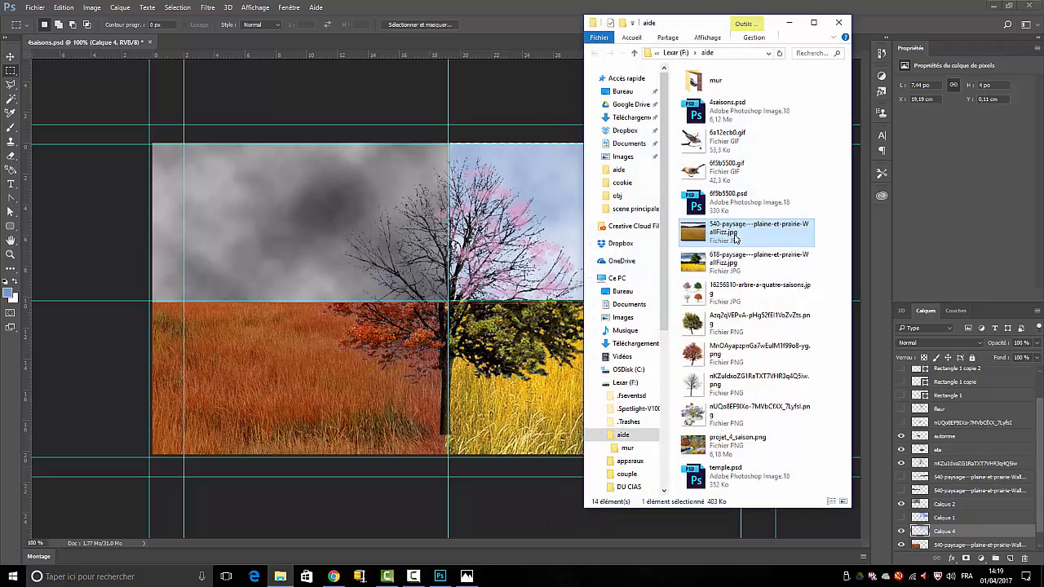
double_click(736, 238)
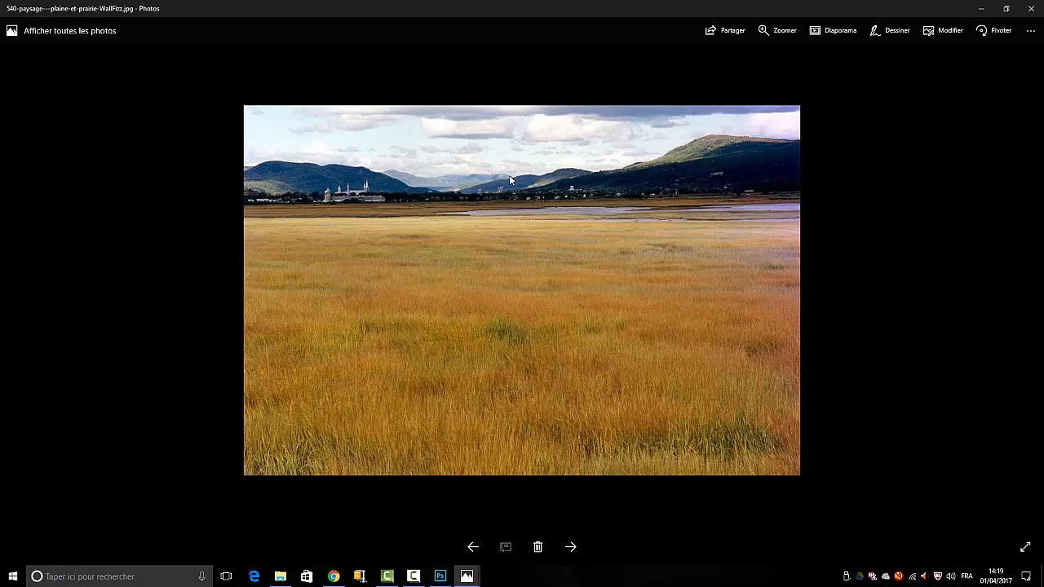
click(1033, 8)
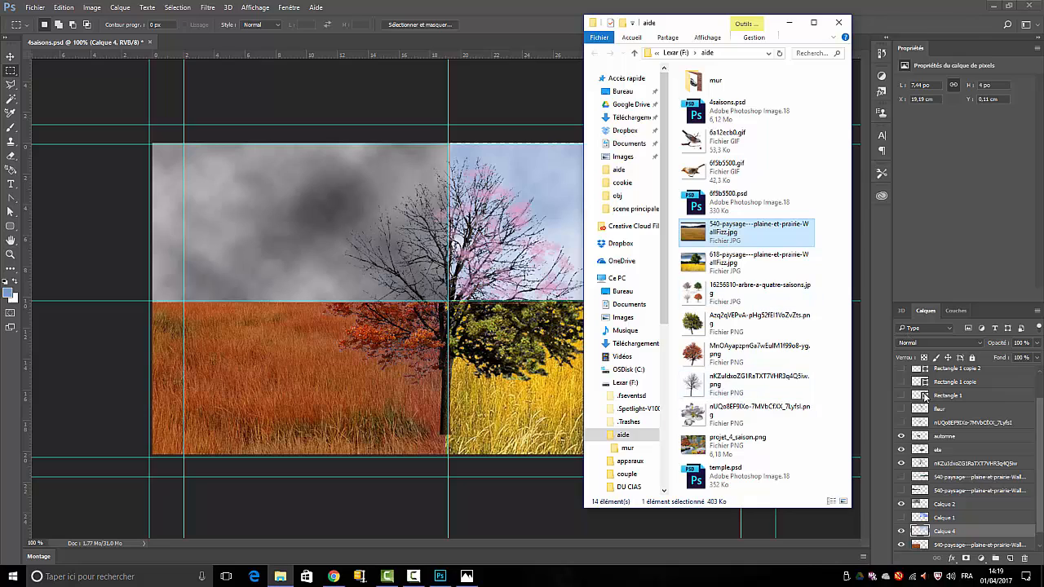
Step: Return to Photoshop and preview the white blossom layer and the Rectangle 1 layer, hiding both again
click(900, 423)
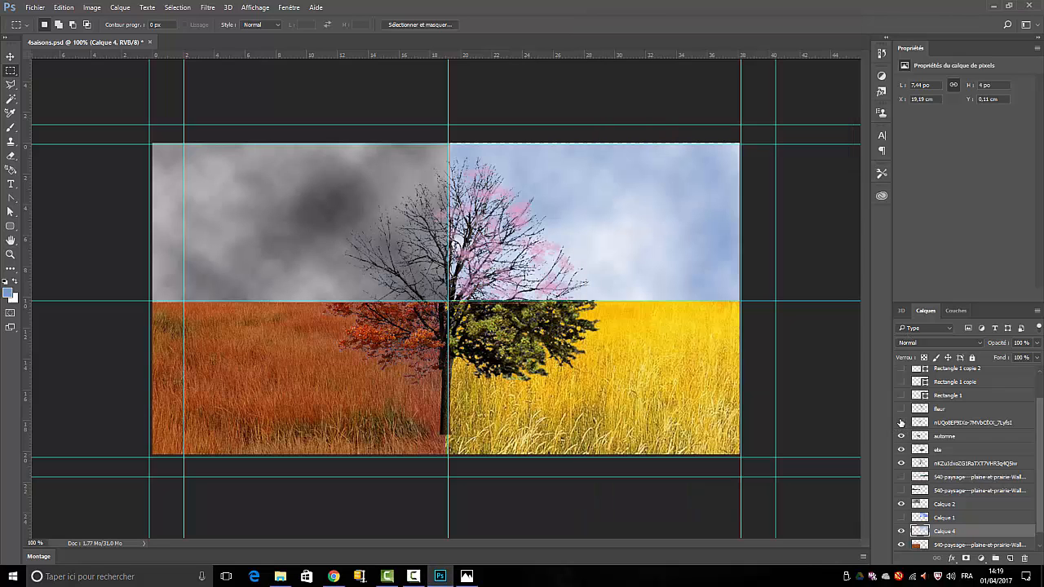
click(900, 422)
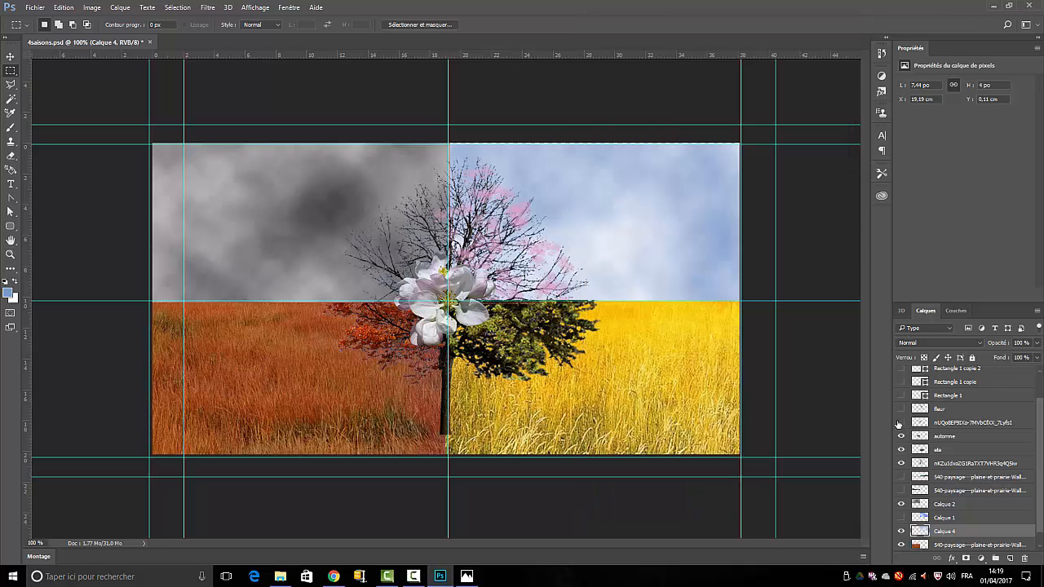
click(901, 423)
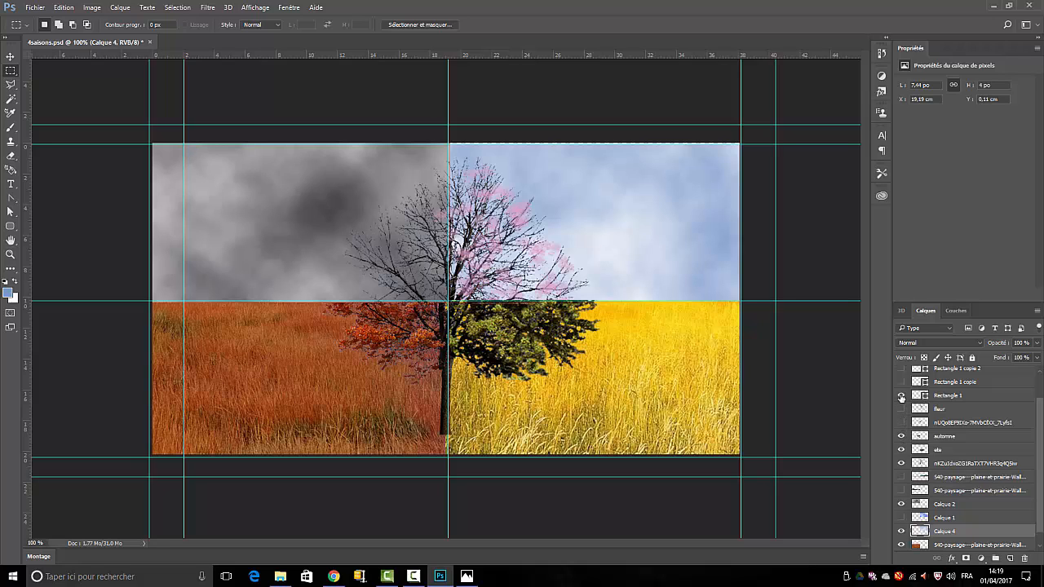
click(902, 396)
click(901, 396)
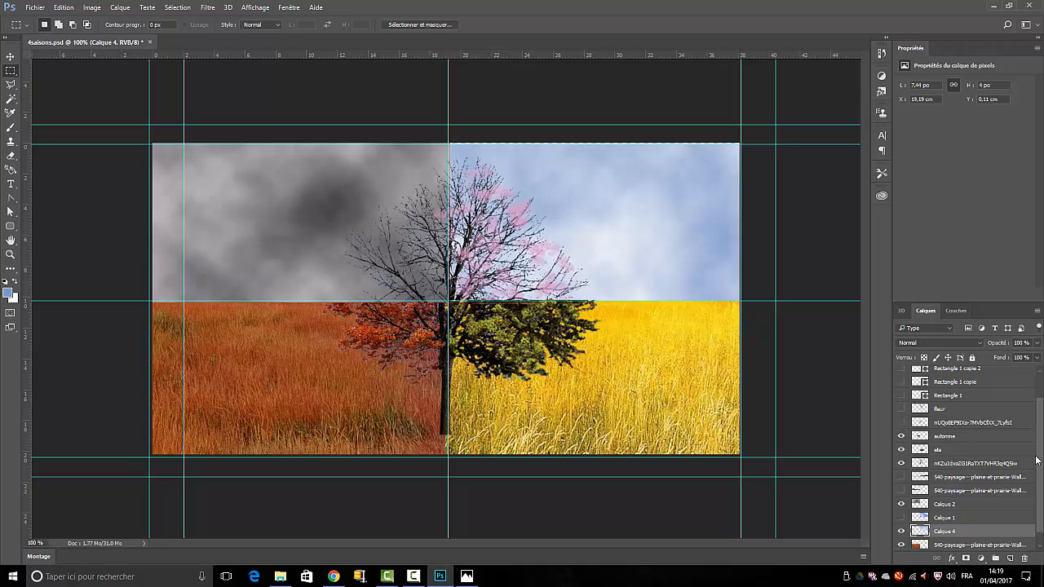
Step: Show the two 540-paysage mountain layers above Calque 2, toggling each to compare the horizon in the upper quadrants
click(902, 491)
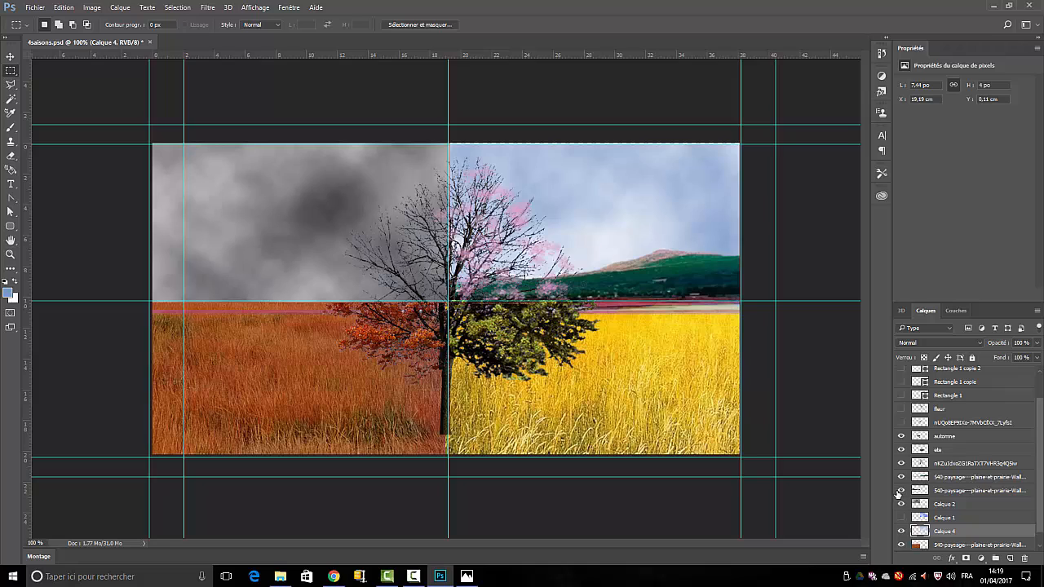
click(900, 491)
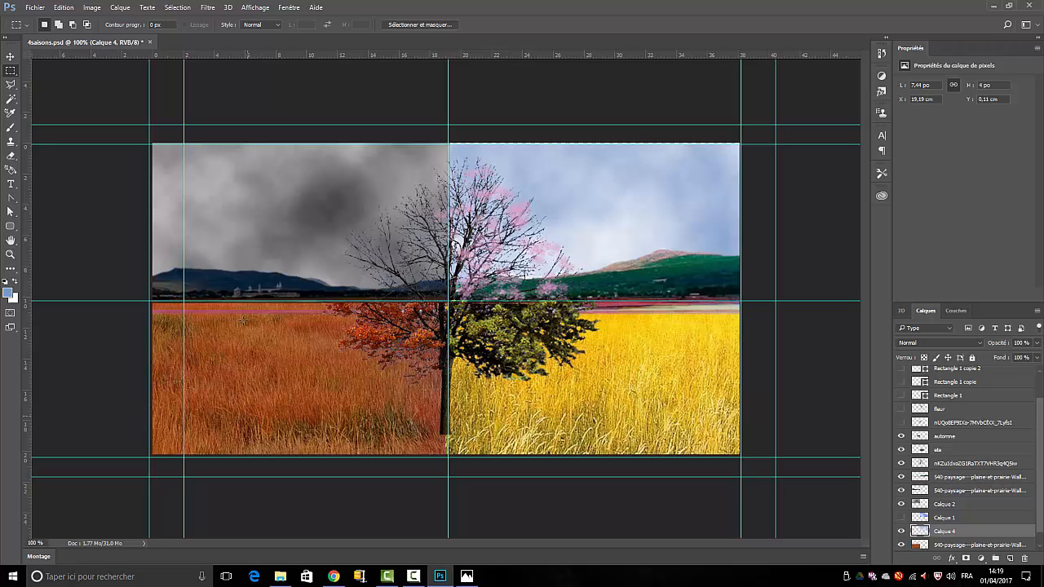
click(900, 479)
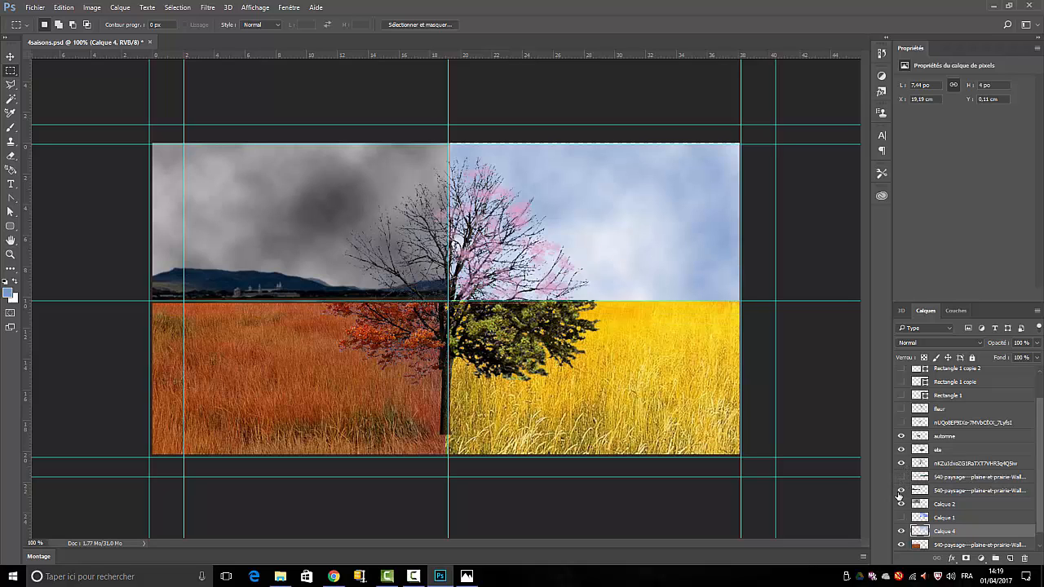
click(902, 492)
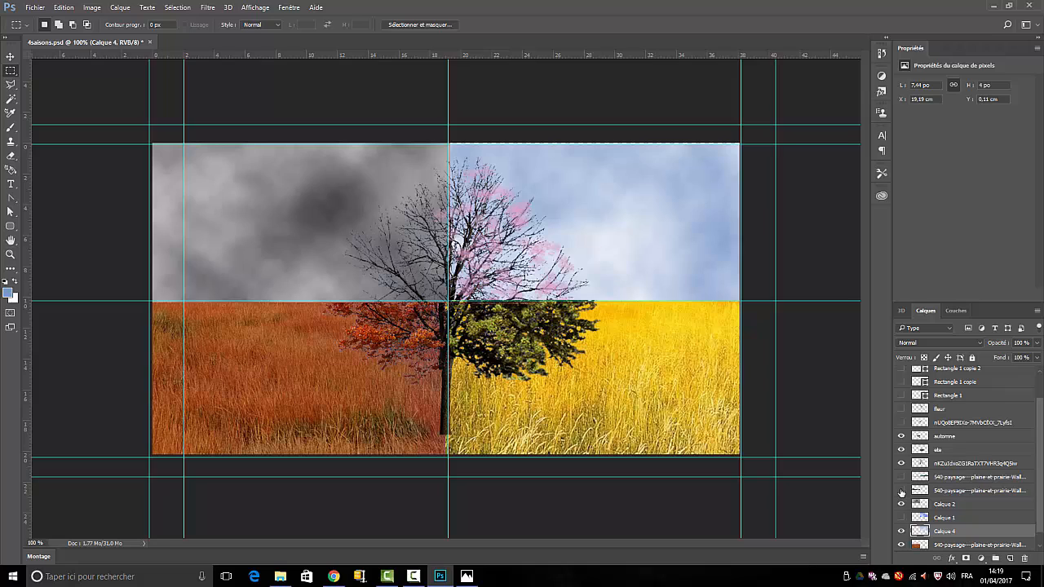
click(901, 492)
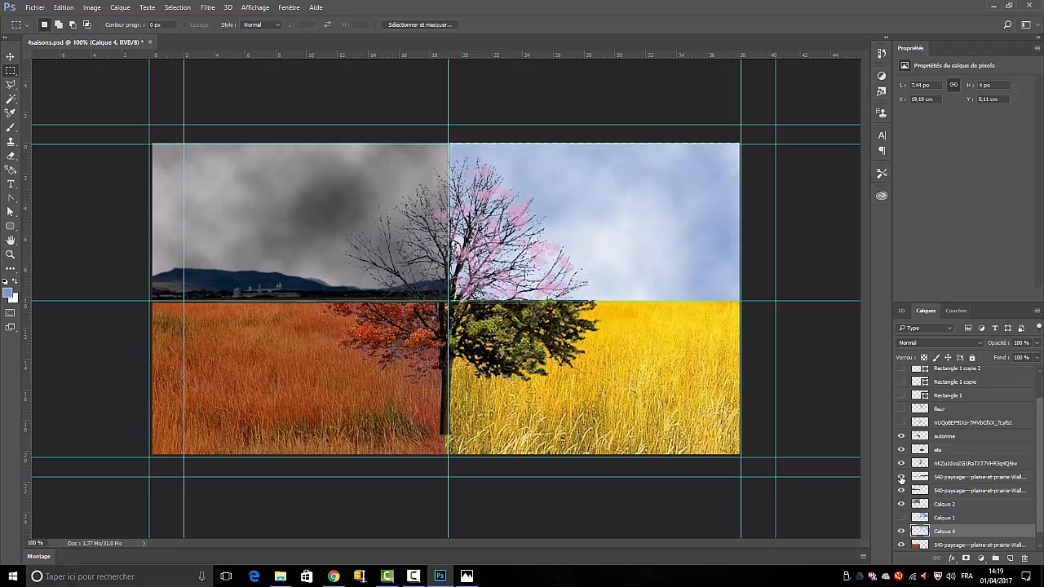
click(902, 517)
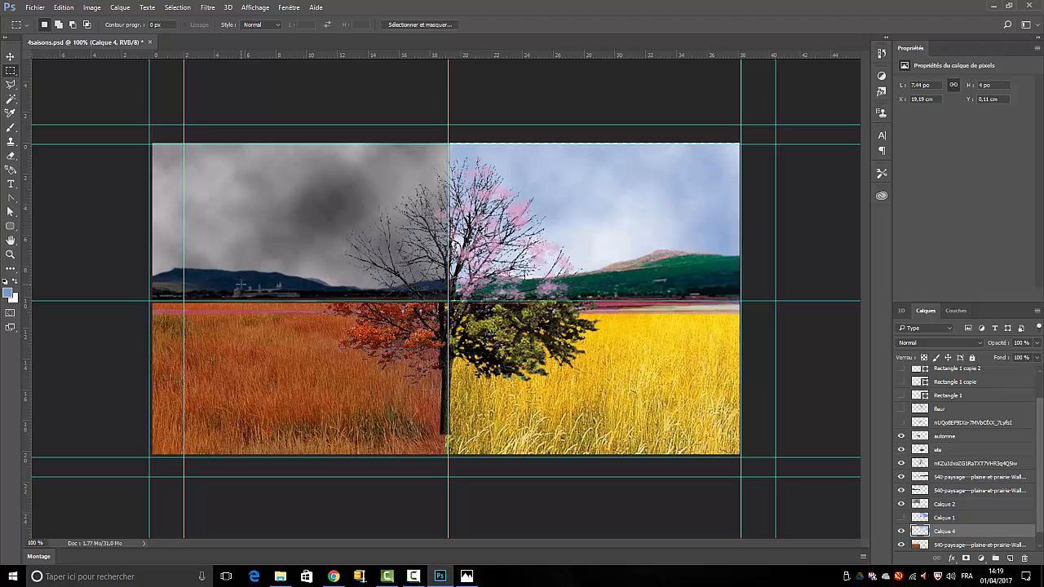
click(86, 10)
mouse_move(90, 36)
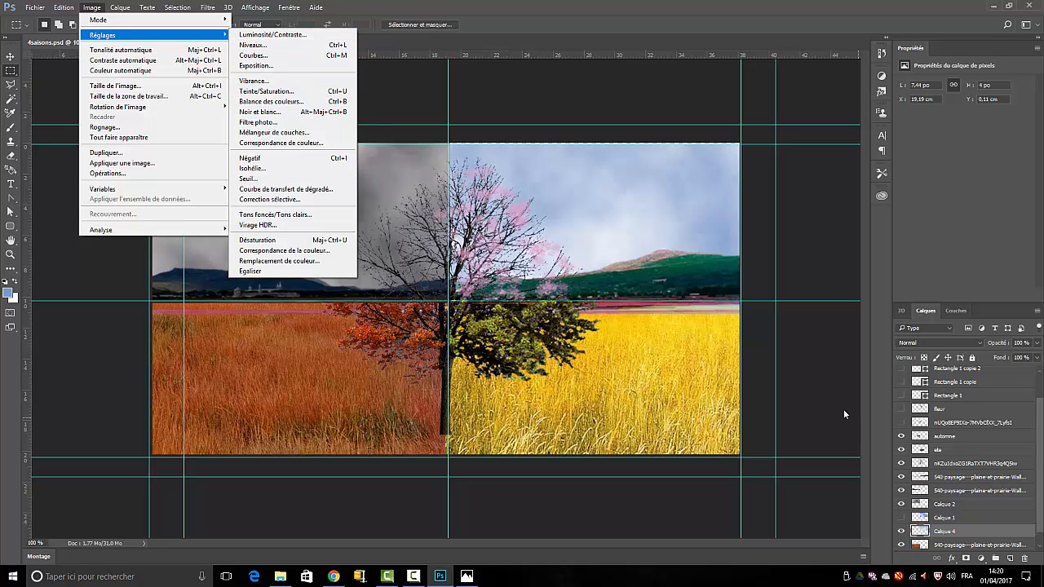
click(763, 392)
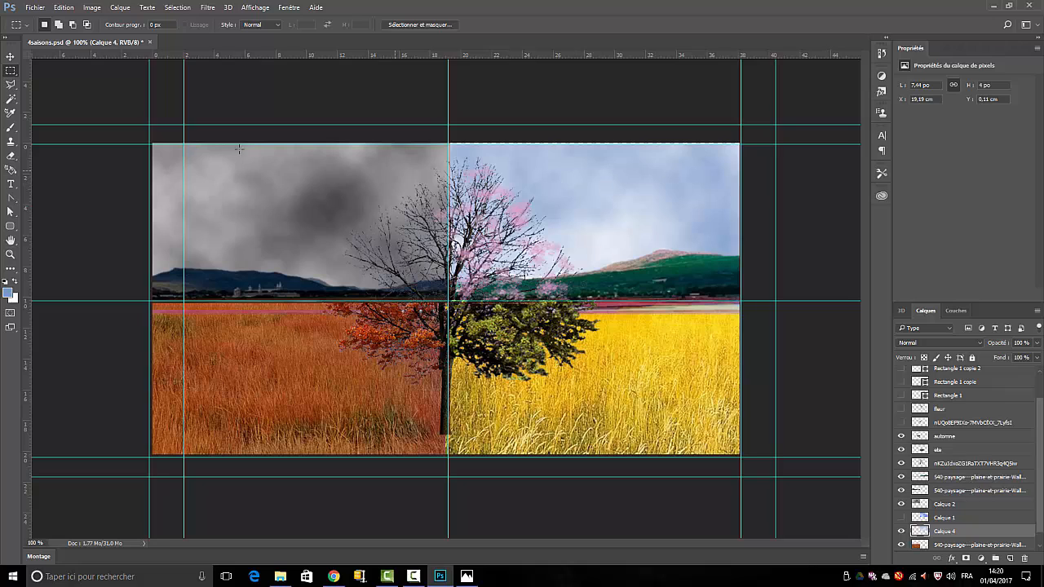
Step: Move the blue sky layer Calque 4 slightly upward, to a vertical position of about -0.11 cm
click(11, 58)
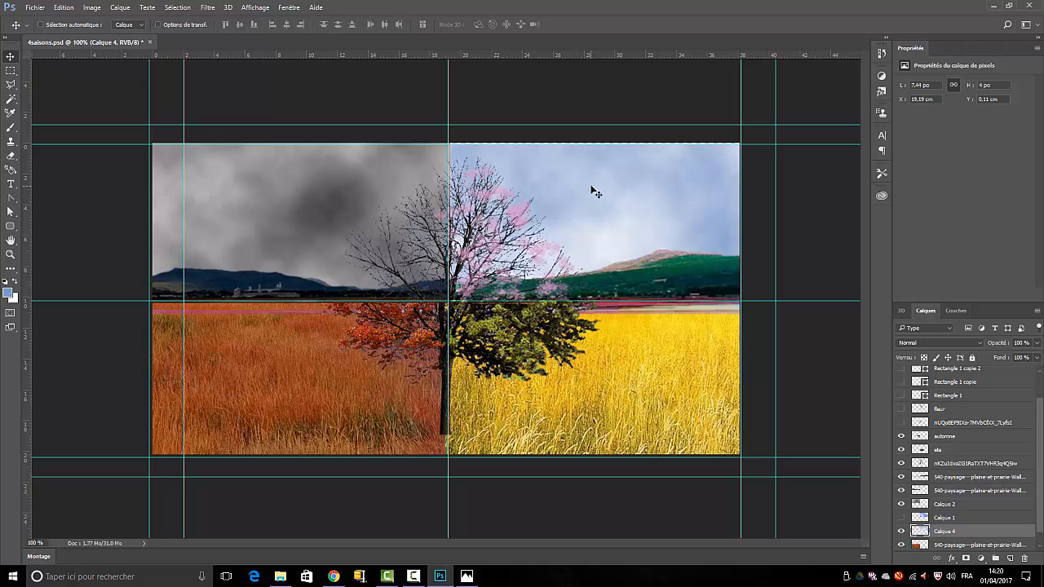
drag(597, 192, 596, 189)
Step: Preview the four white Rectangle 1 frame layers with the fleur layer, and the merged composite Calque 3, hiding them all again
drag(902, 372, 901, 421)
click(900, 421)
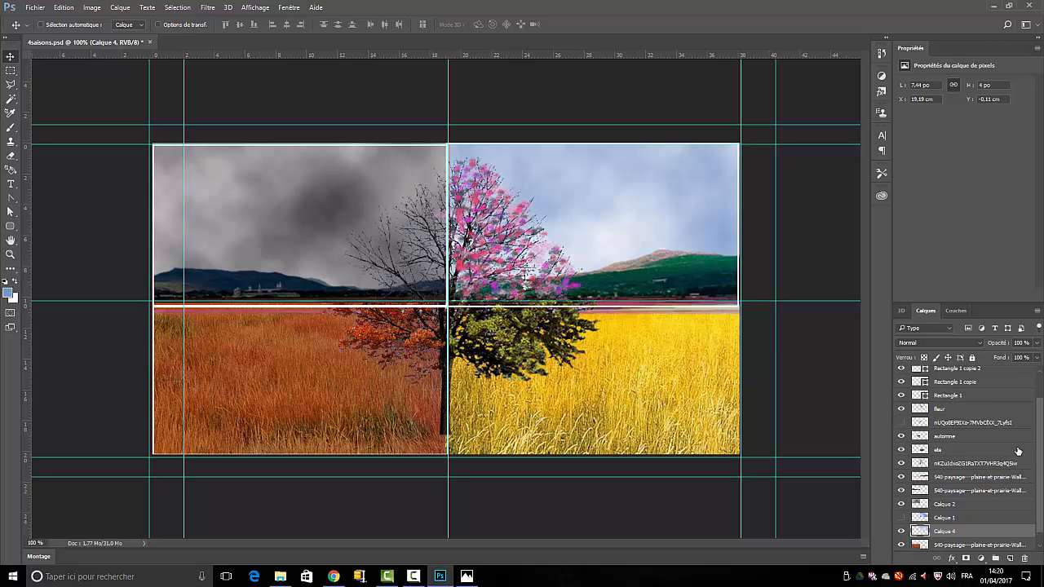
scroll(1041, 395, up, 2)
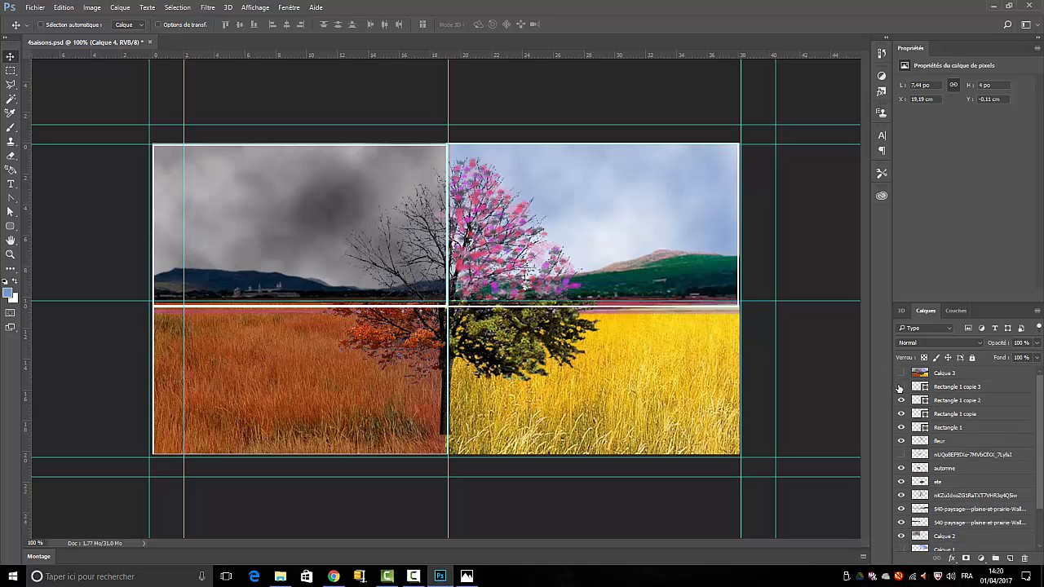
click(901, 387)
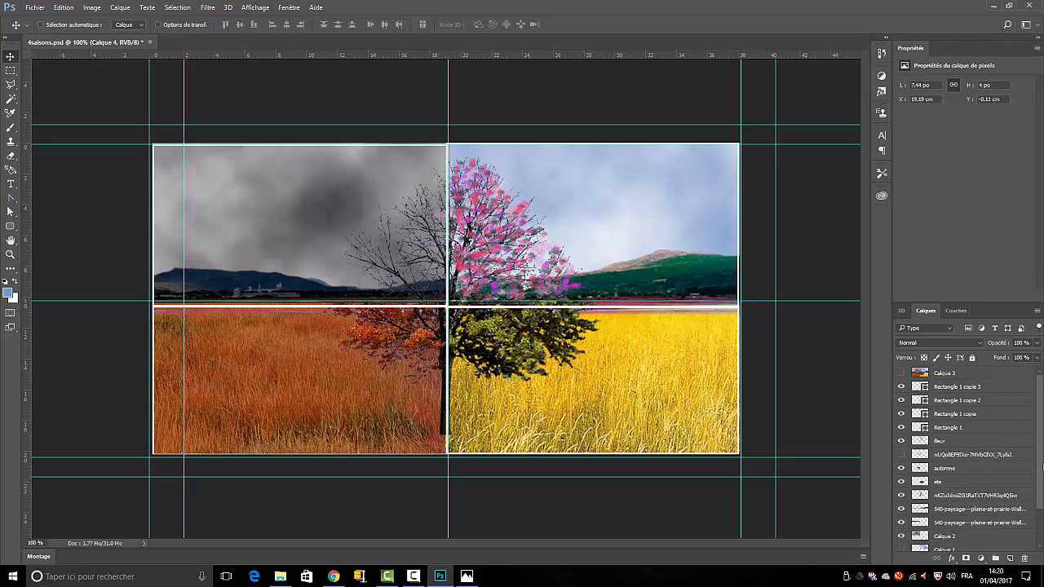
drag(900, 387, 901, 442)
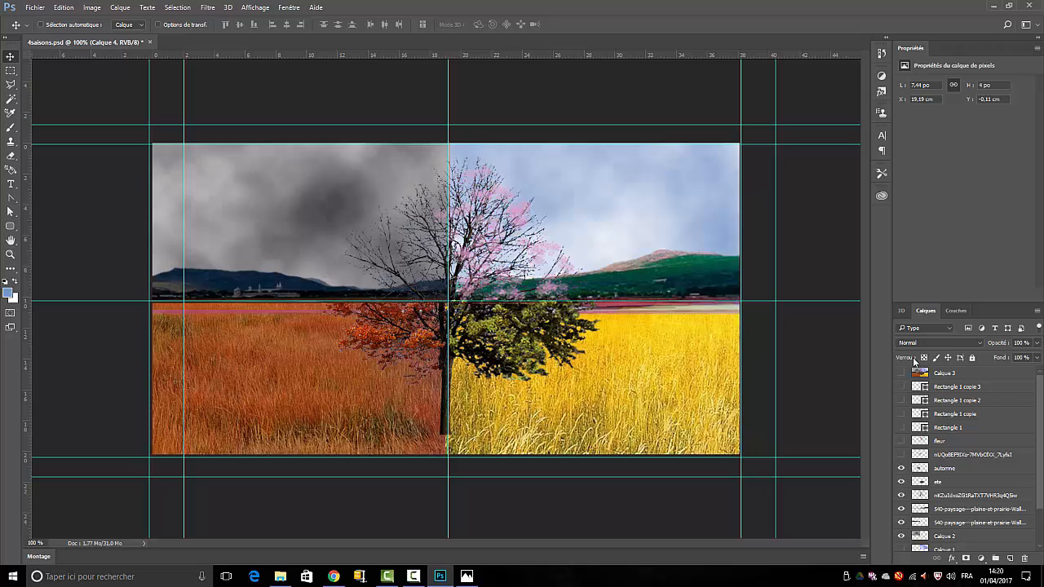
click(902, 374)
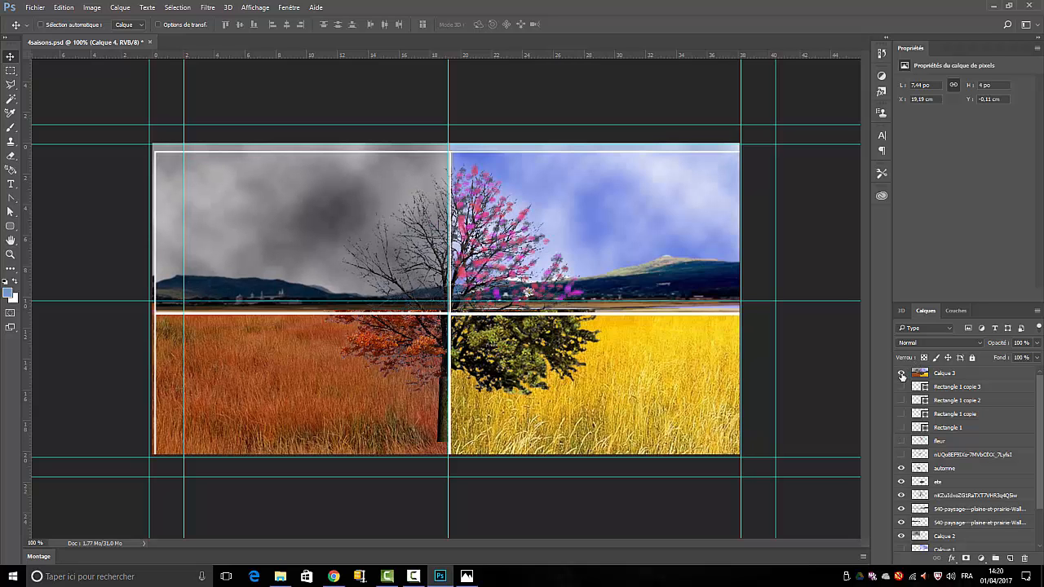
click(902, 374)
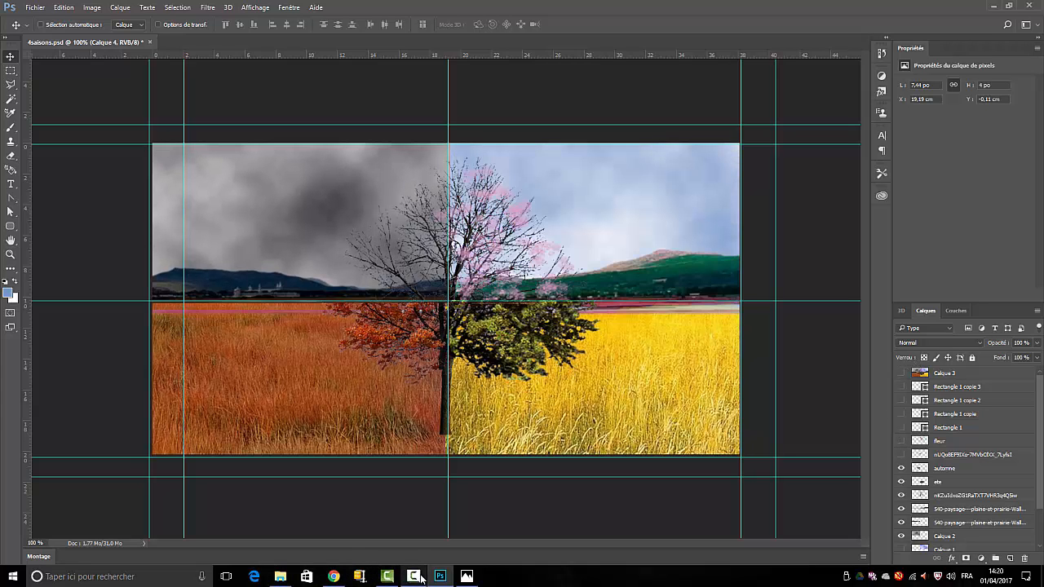
Step: View the example image projet_4_saison.png from the aide folder, and close both it and the folder window
click(280, 577)
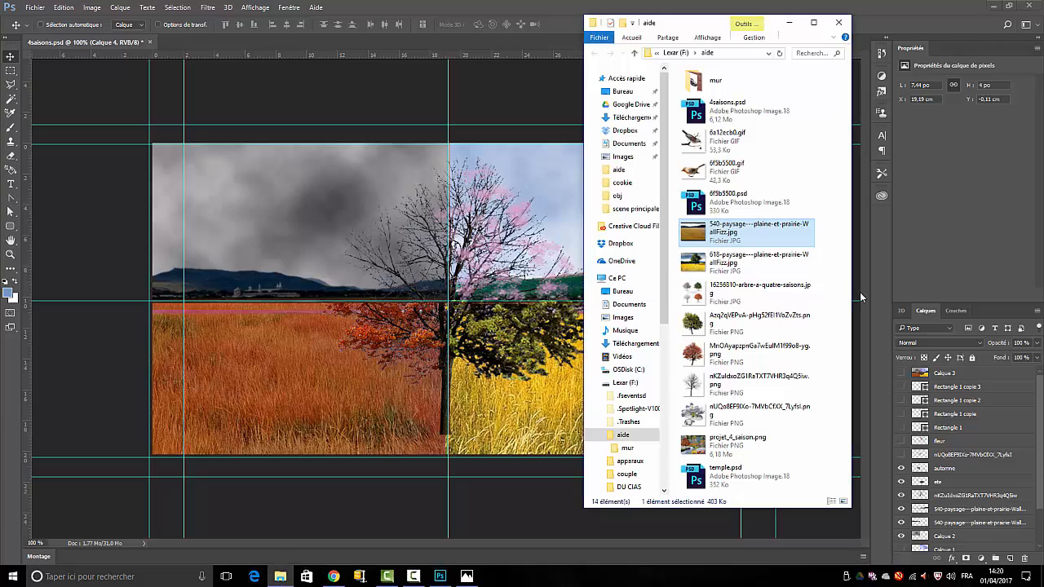
double_click(733, 447)
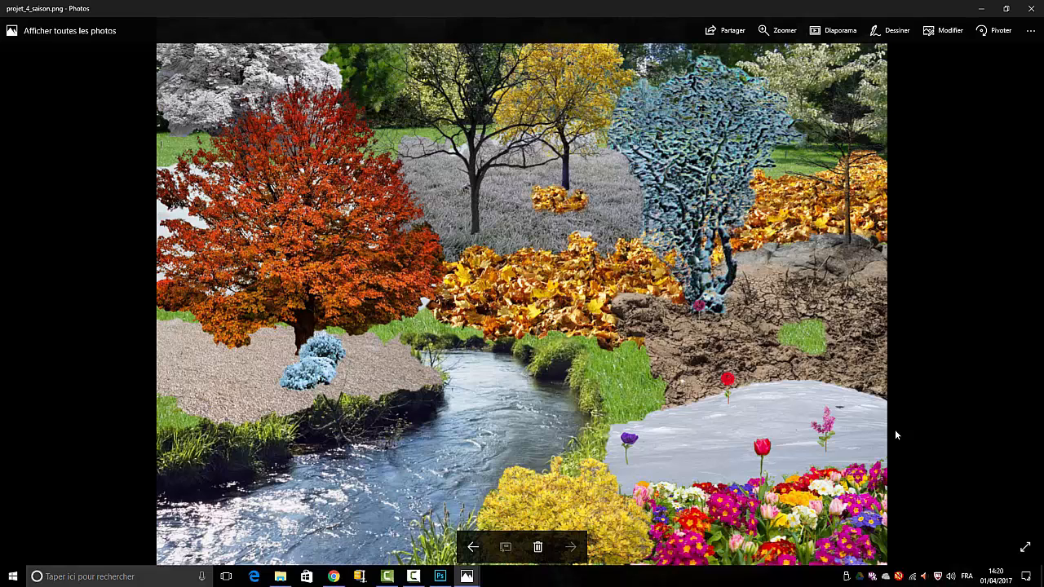
click(1032, 8)
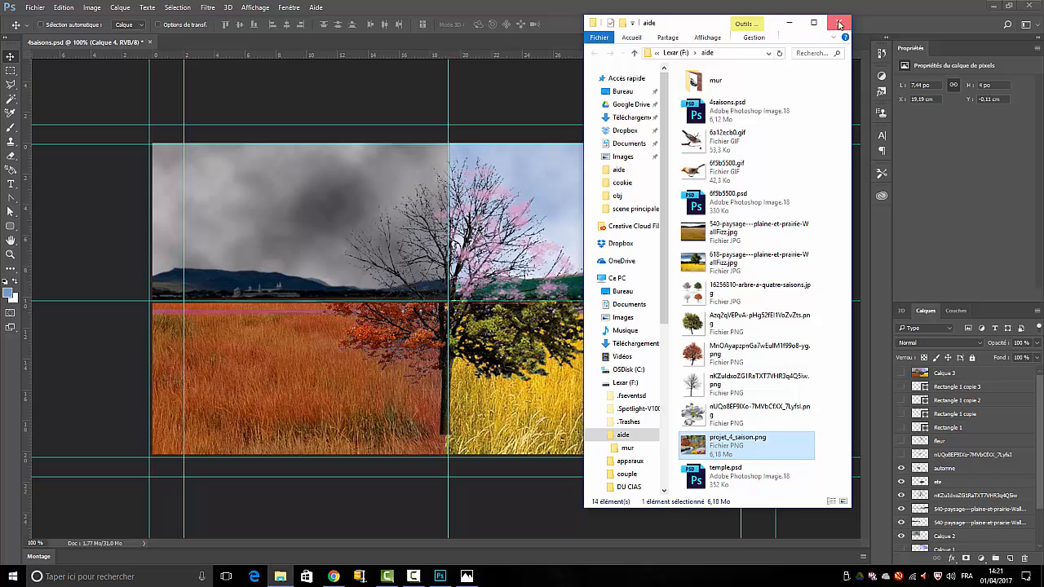
click(839, 22)
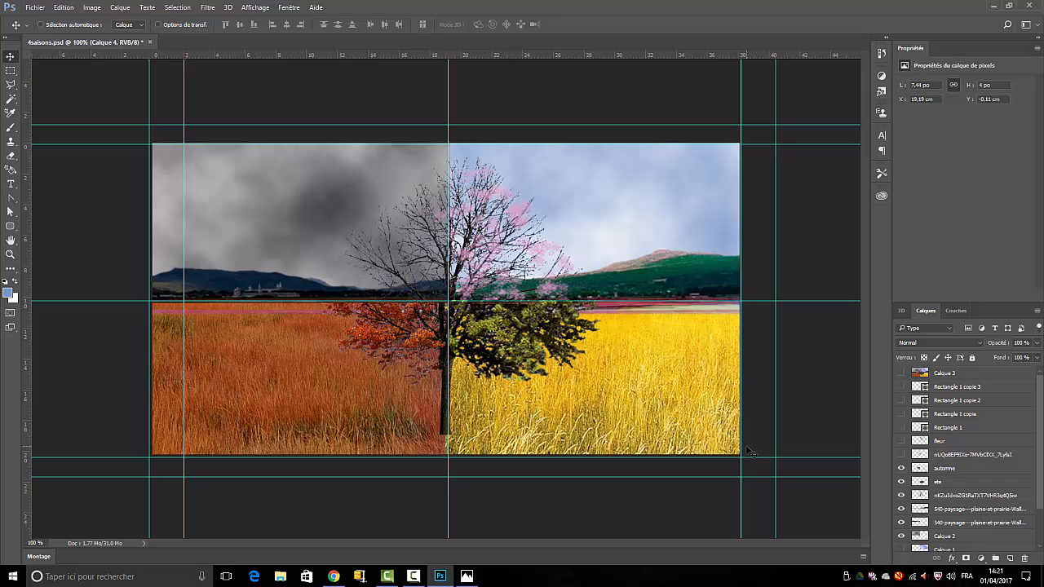
Step: Hide the guides and other extras, and select the 540-paysage prairie layer directly below Calque 4
click(256, 7)
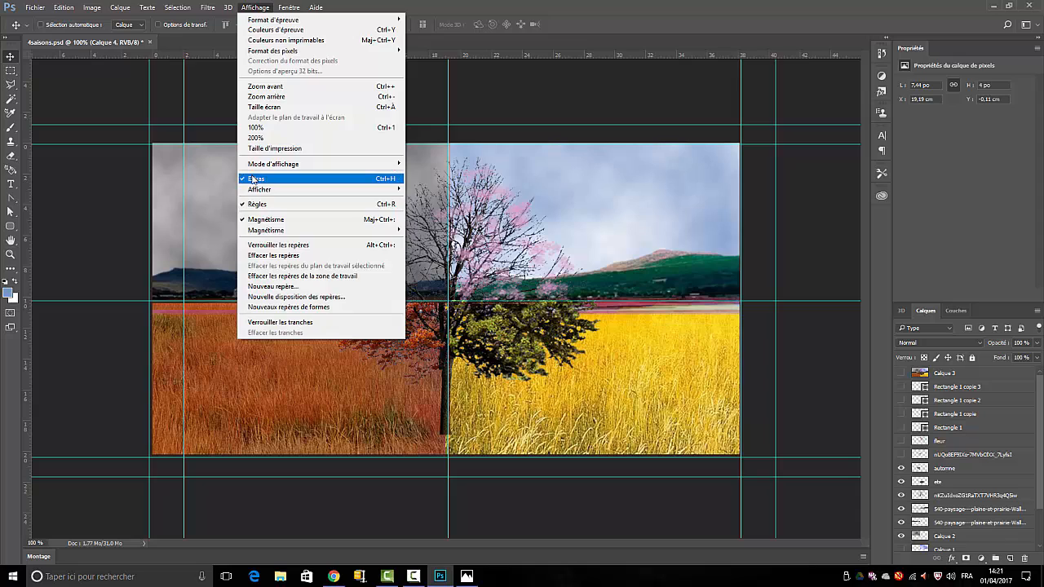
click(261, 179)
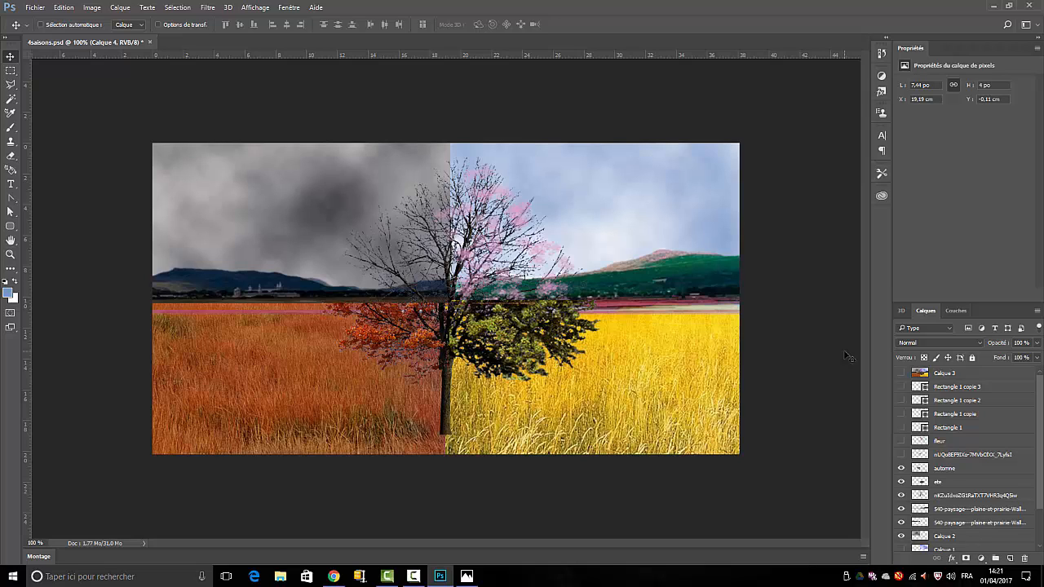
scroll(1034, 456, down, 3)
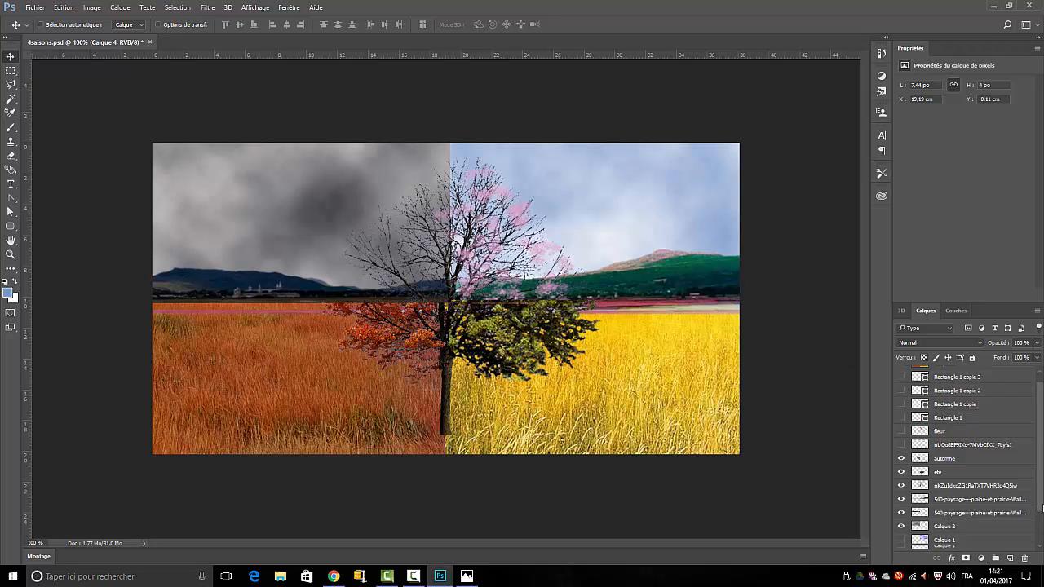
click(942, 531)
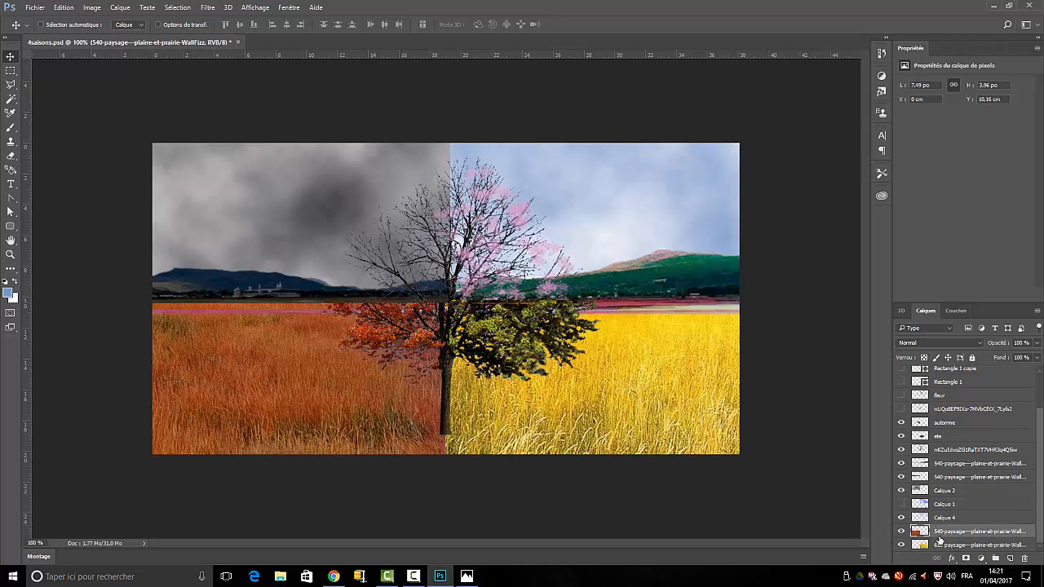